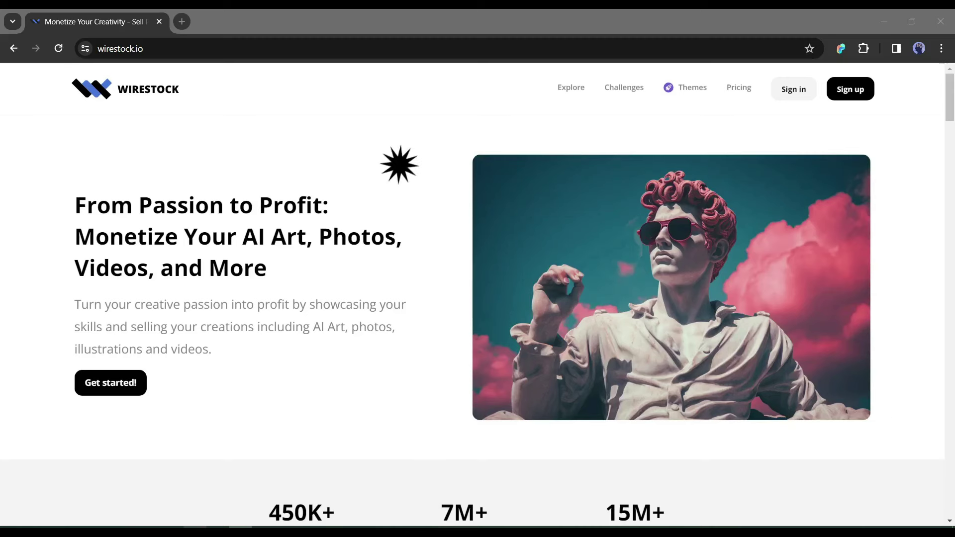
Scroll the wirestock.io home page past the vectors, portfolio and community sections to the Creative AI Challenges.
left_click(312, 442)
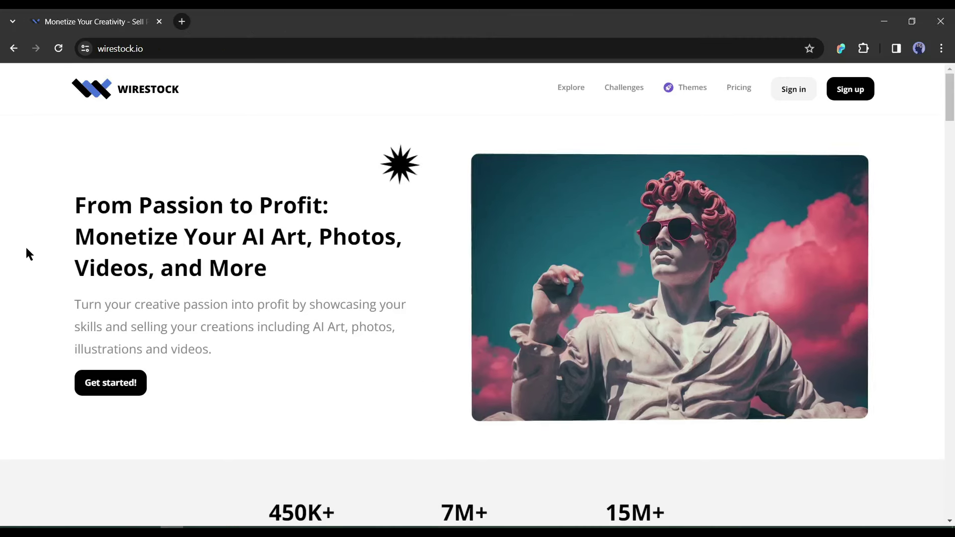
scroll(217, 305, "down", 5)
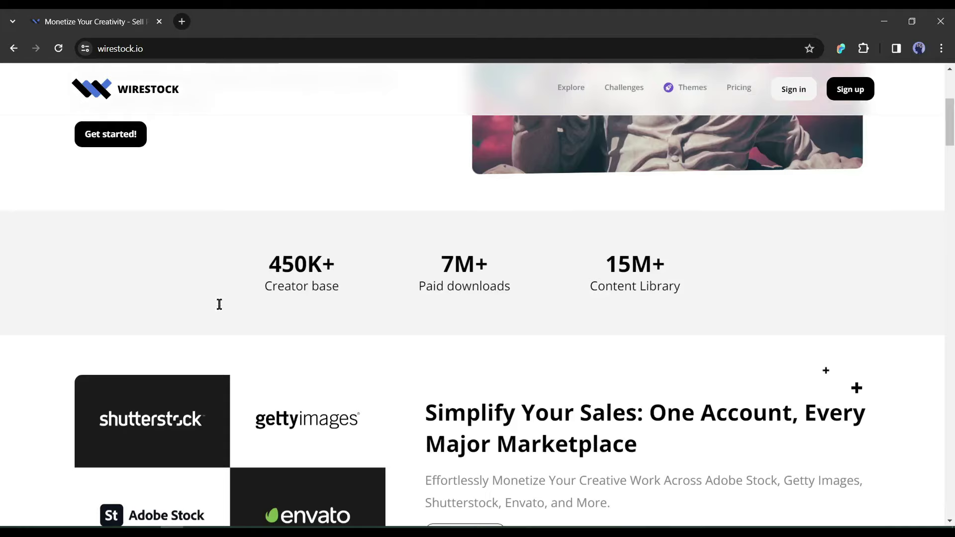
scroll(221, 305, "down", 3)
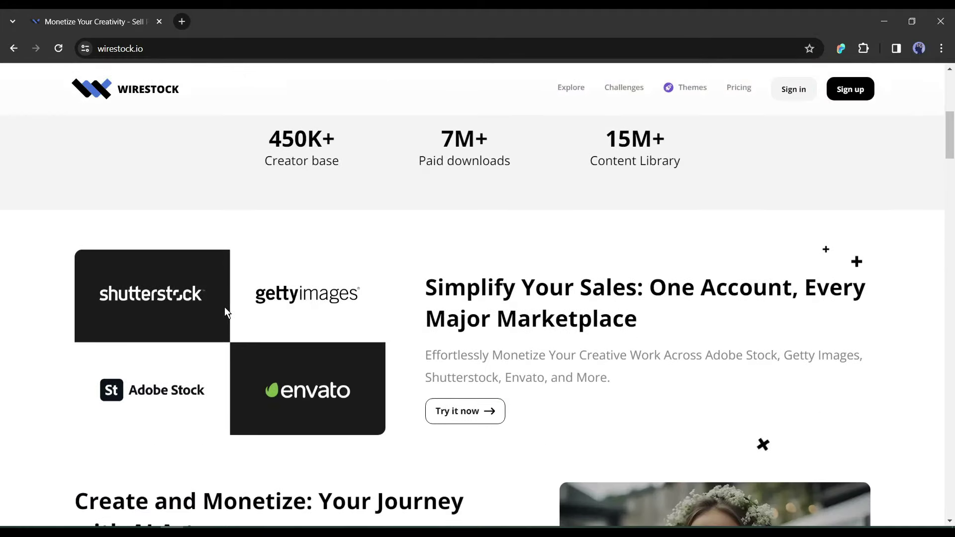
scroll(225, 308, "down", 6)
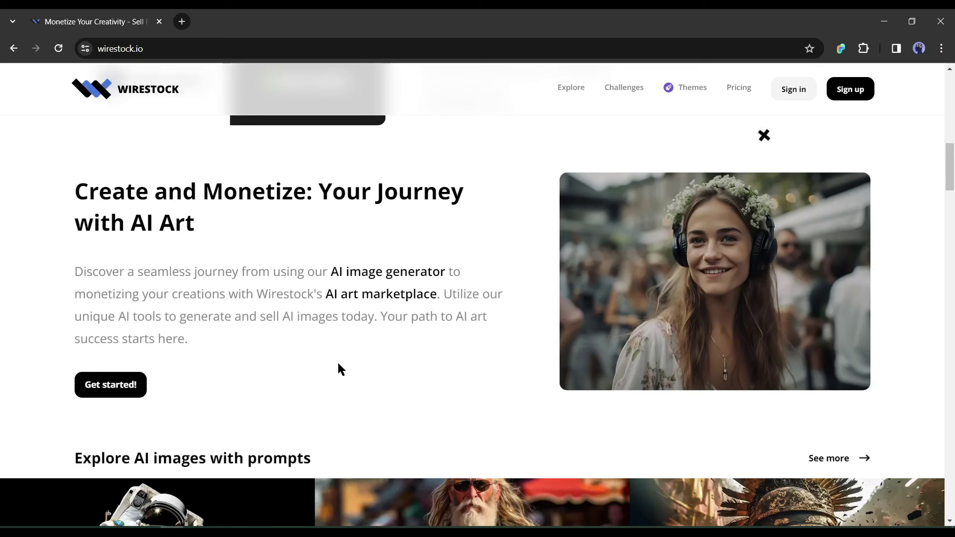
scroll(341, 364, "down", 1)
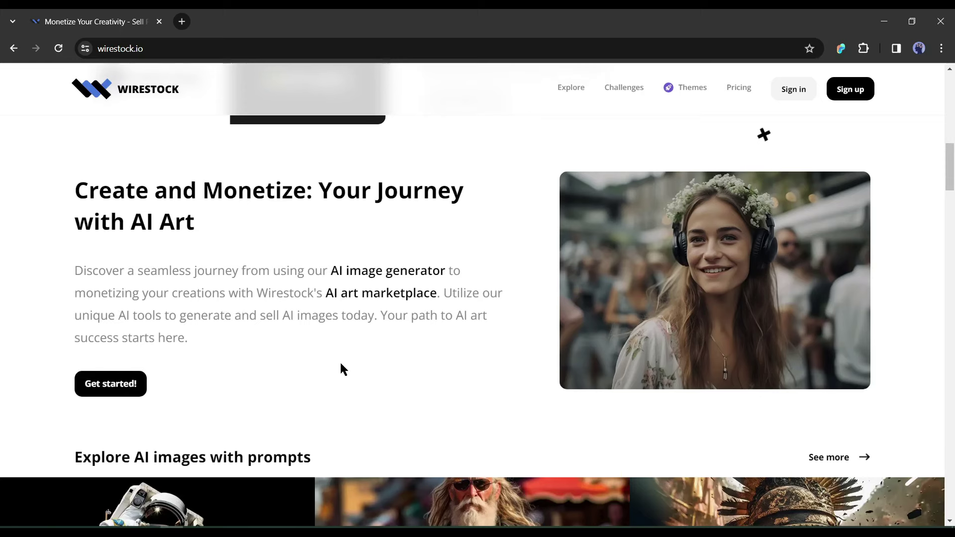
scroll(341, 364, "down", 2)
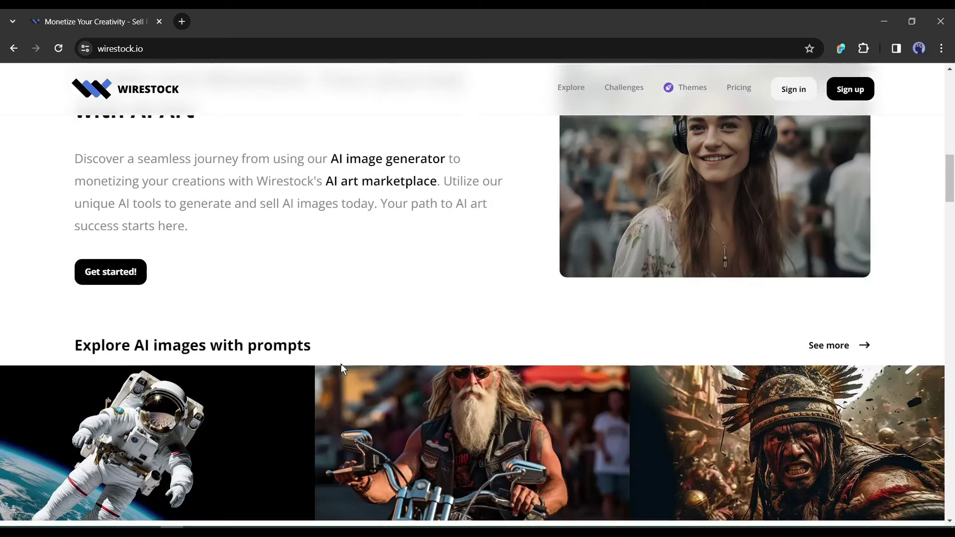
scroll(342, 363, "down", 1)
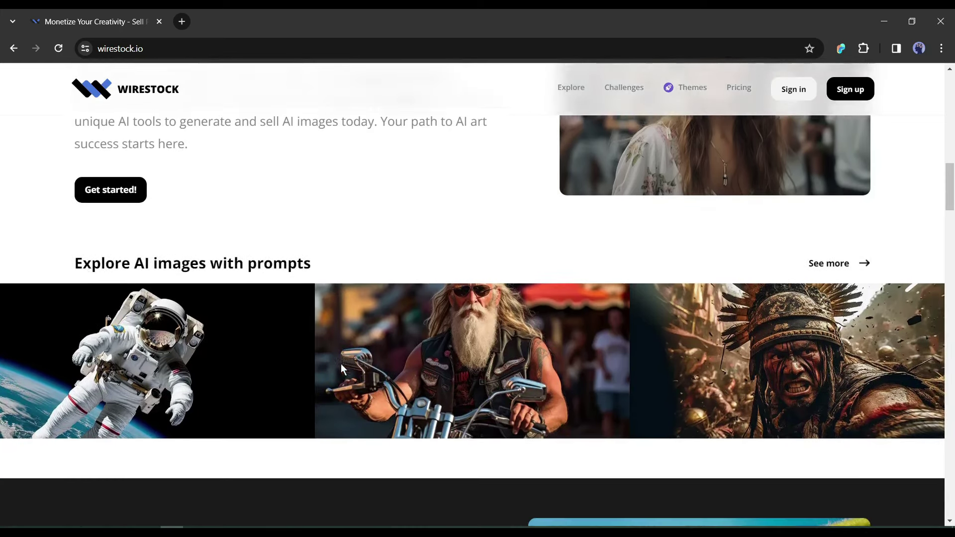
scroll(342, 363, "down", 1)
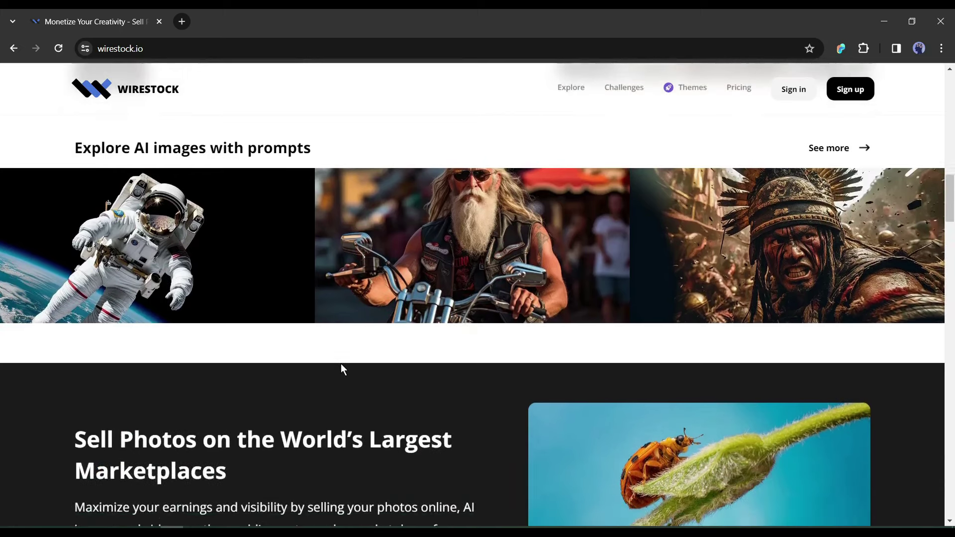
scroll(341, 363, "down", 1)
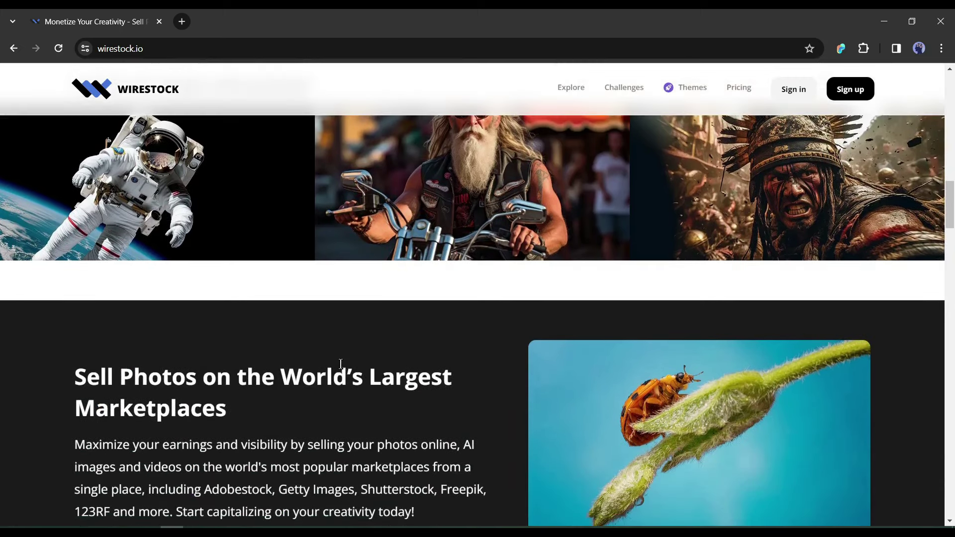
scroll(341, 364, "down", 1)
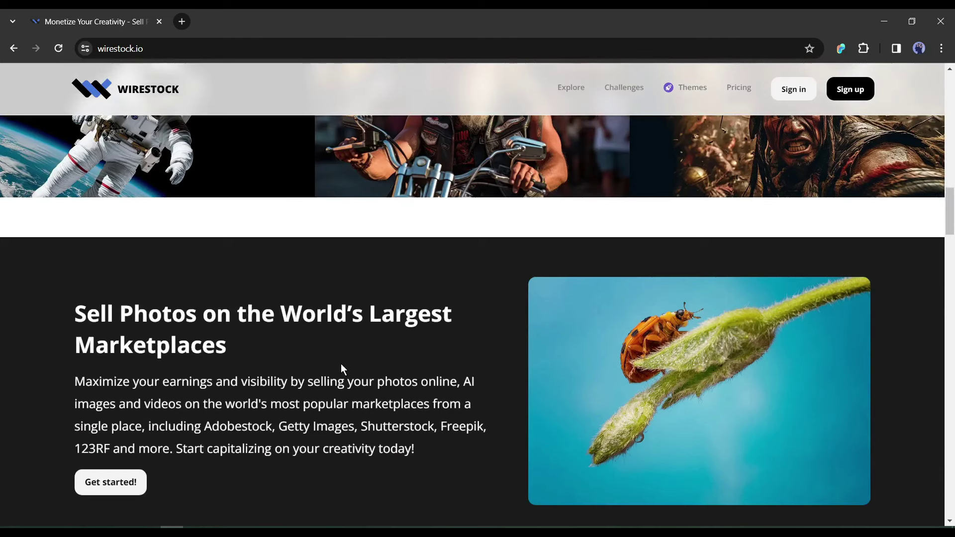
scroll(342, 366, "down", 4)
scroll(342, 365, "down", 7)
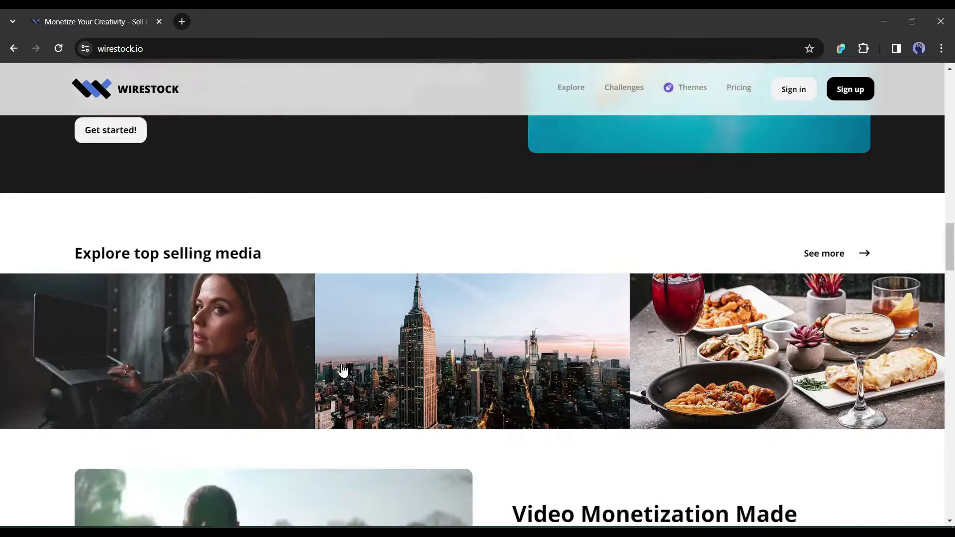
scroll(341, 366, "down", 5)
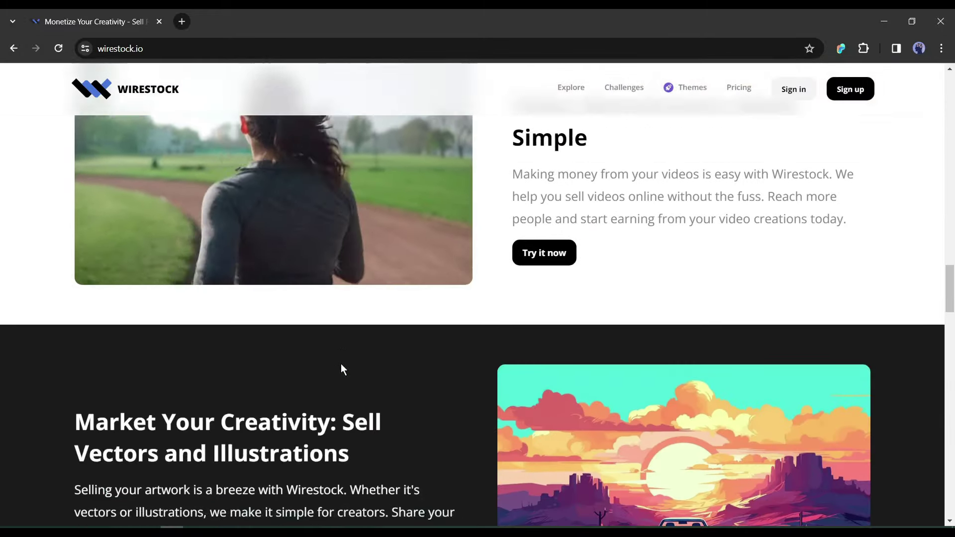
scroll(341, 364, "down", 2)
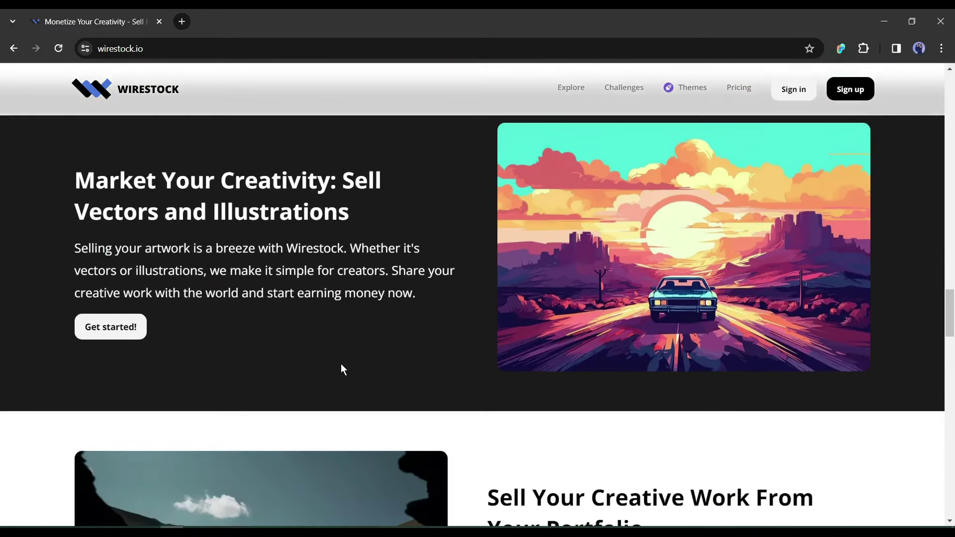
scroll(342, 368, "down", 1)
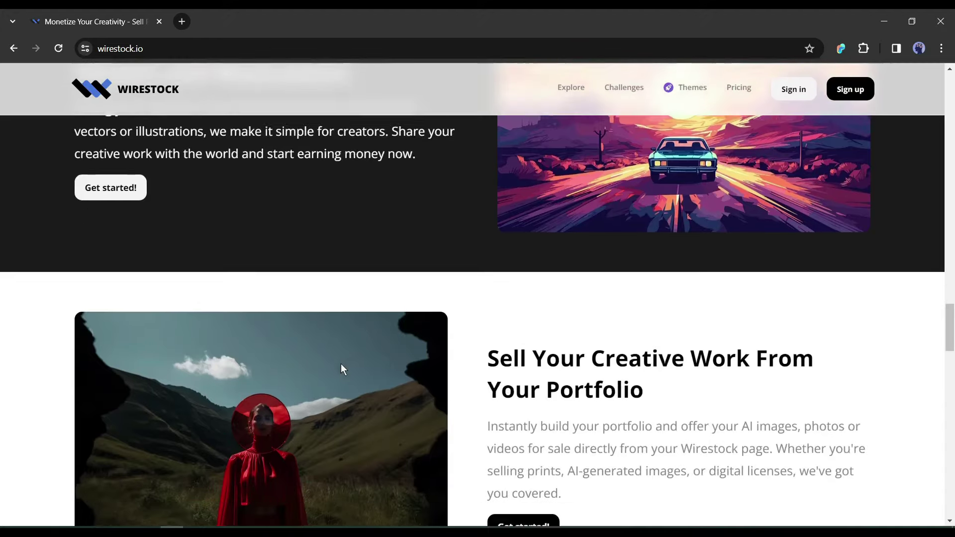
scroll(341, 368, "down", 1)
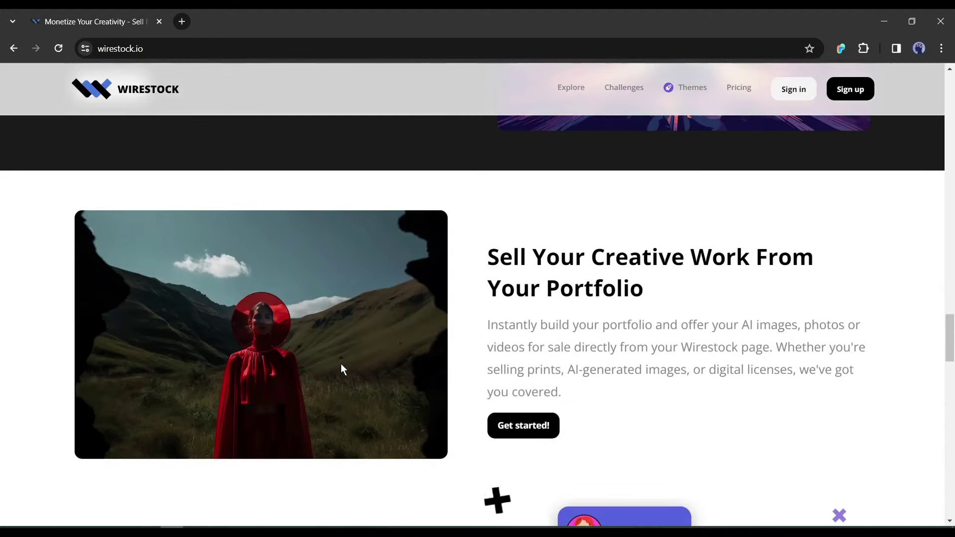
scroll(341, 365, "down", 1)
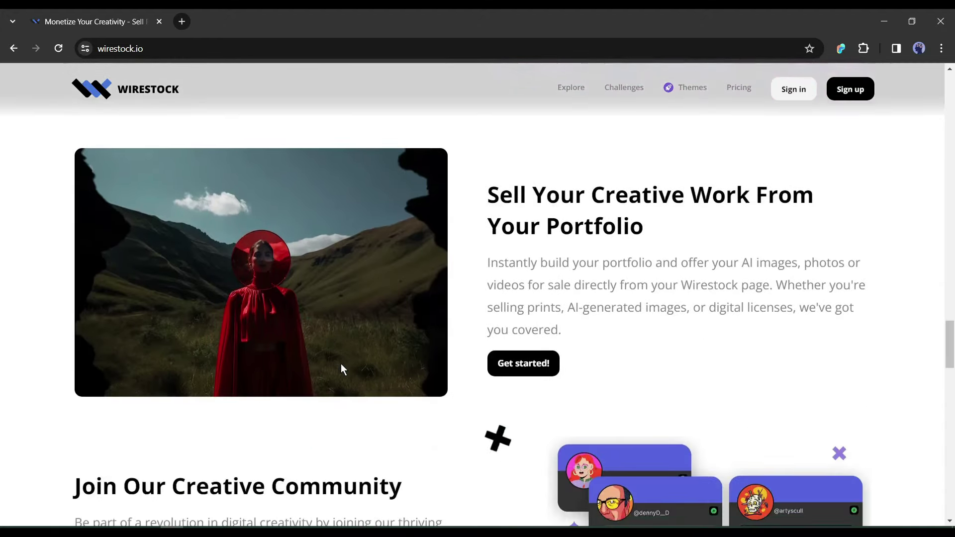
scroll(343, 369, "down", 1)
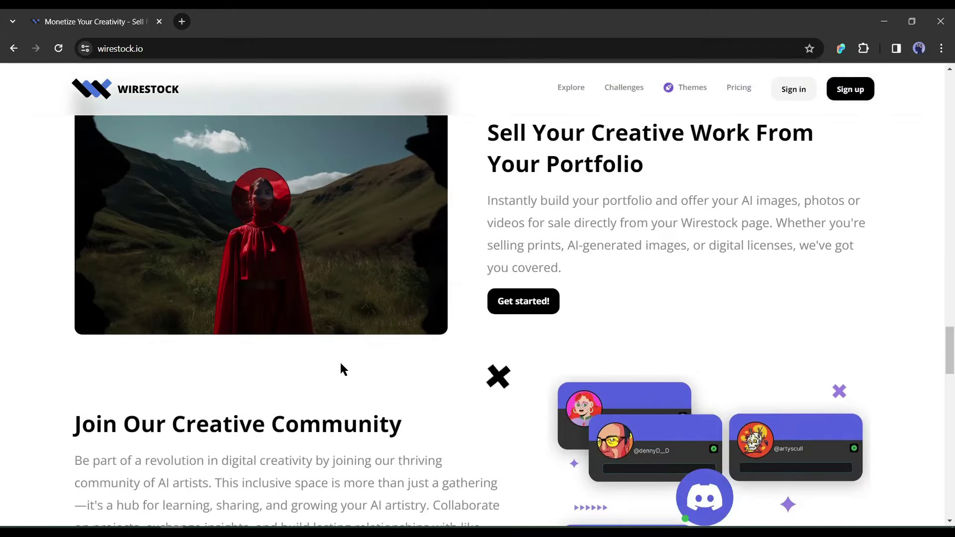
scroll(342, 369, "down", 3)
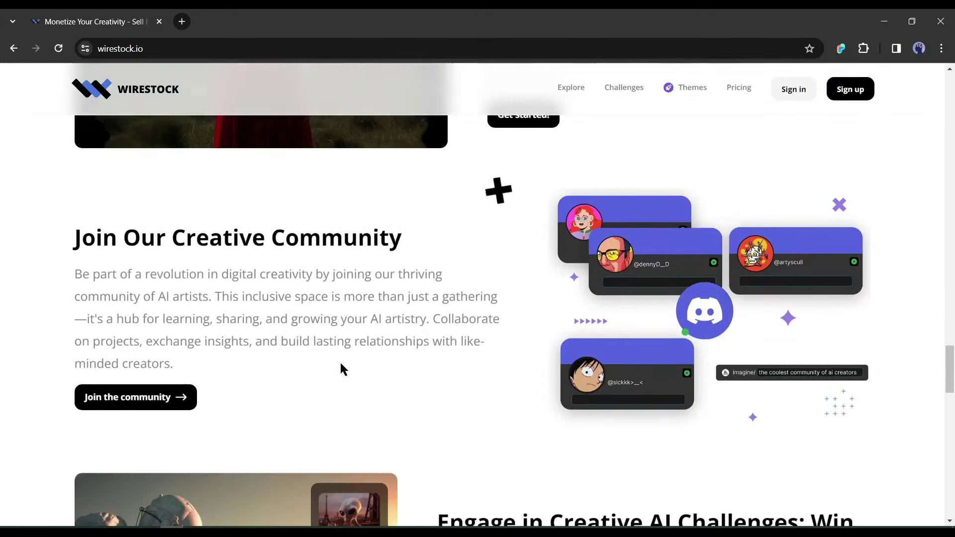
scroll(341, 365, "down", 2)
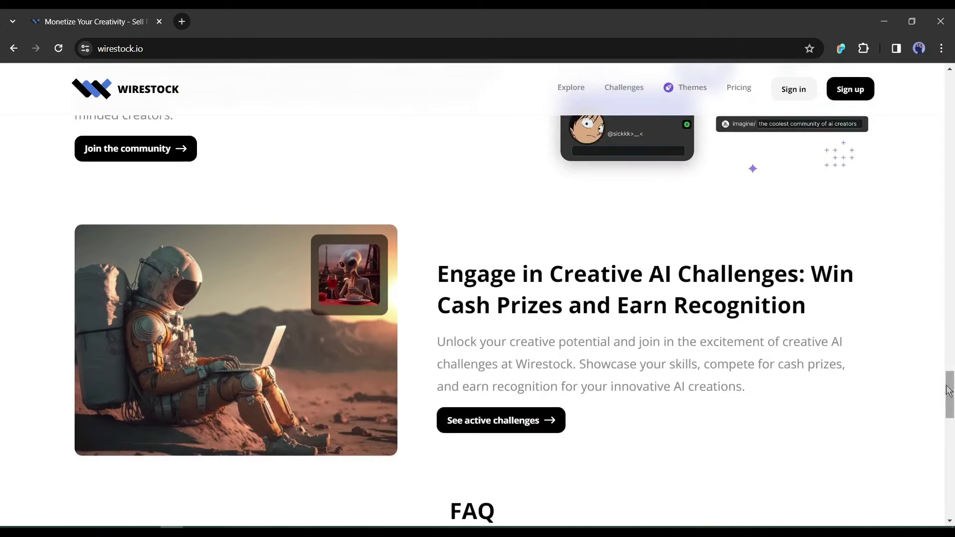
Go from the home page to the portfolio dashboard, then open AI Tools > AI Image Generator.
left_click_drag(949, 386, 948, 97)
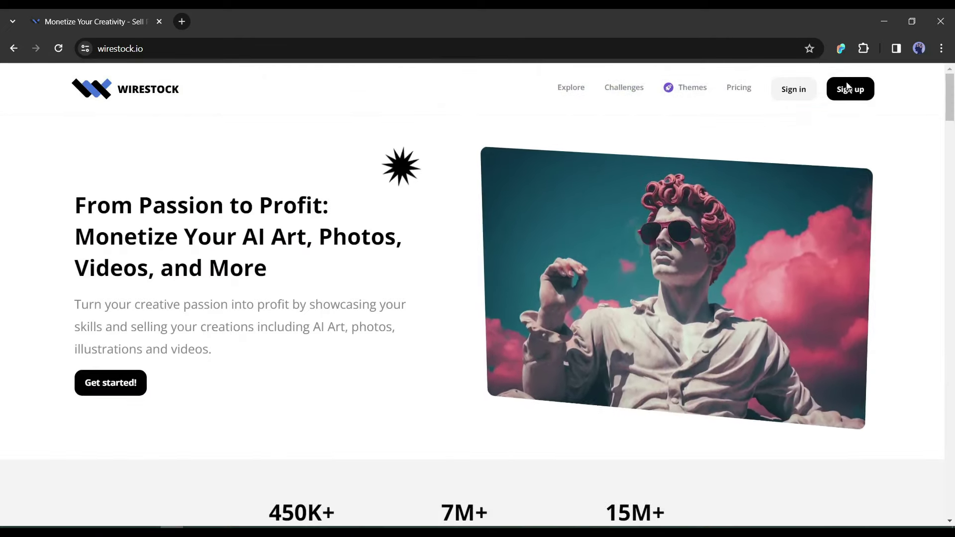
left_click(852, 90)
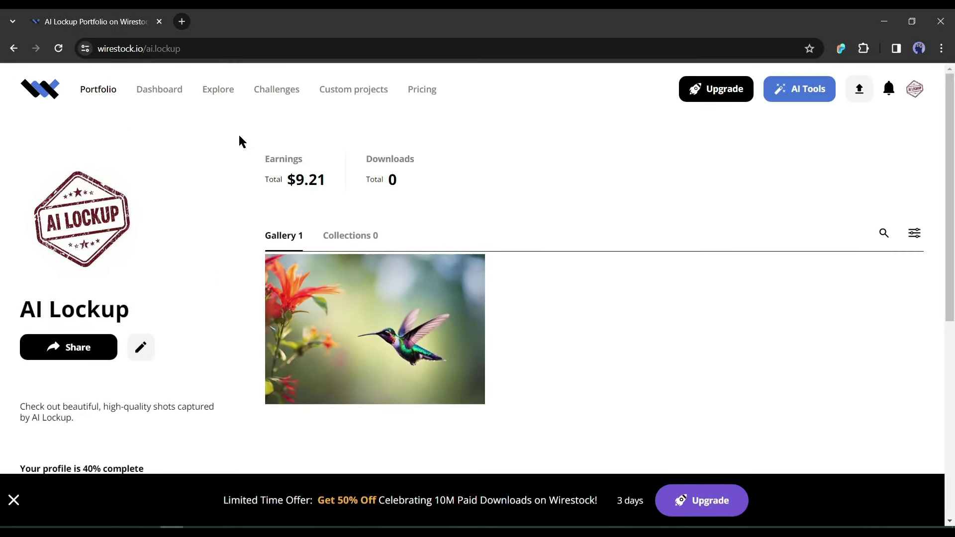
left_click_drag(275, 178, 335, 188)
left_click(337, 192)
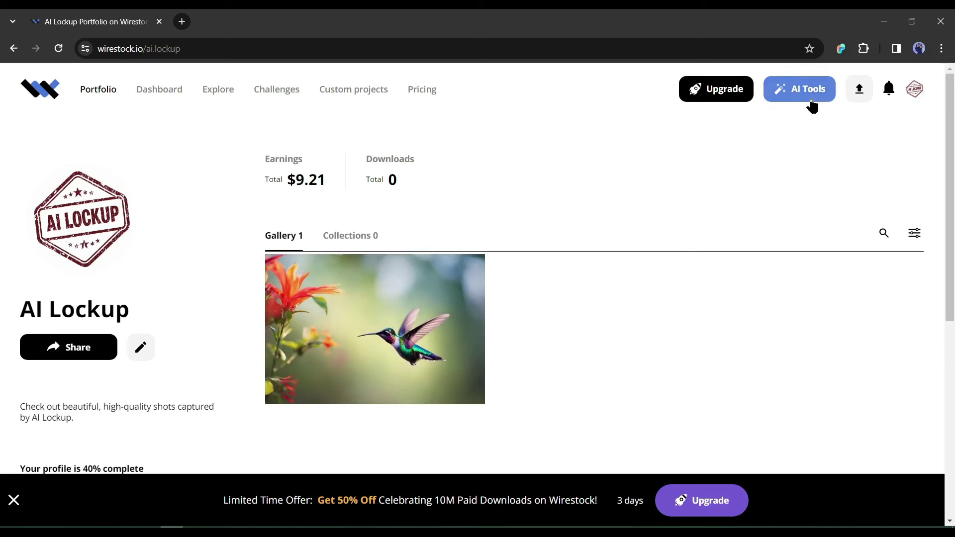
mouse_move(811, 99)
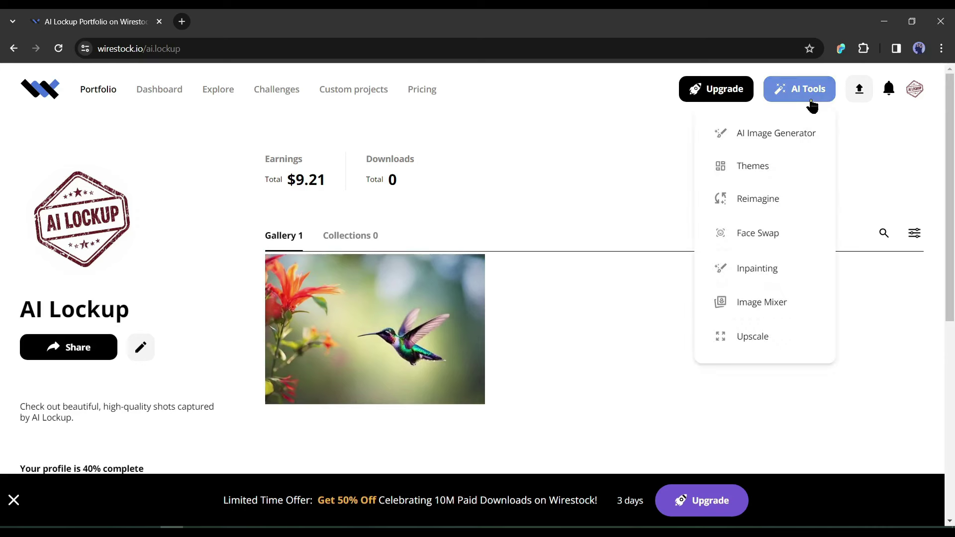
left_click(757, 147)
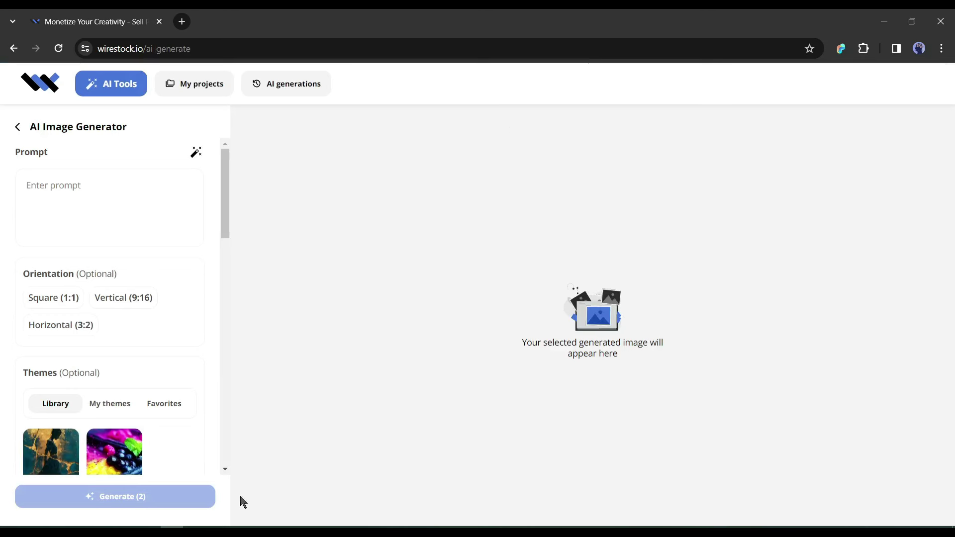
left_click(89, 205)
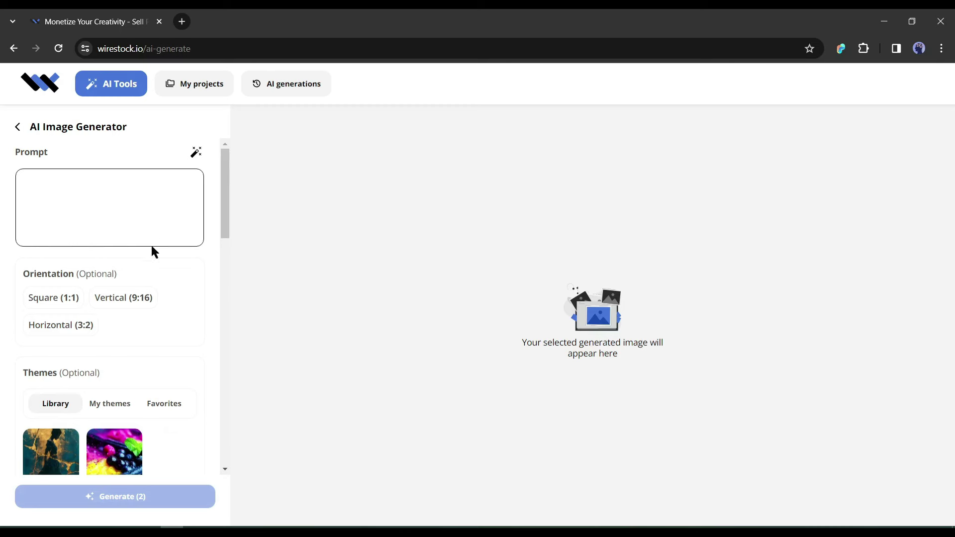
type("French House with Lake, a charming French countryside house nestled by a serene lake, surrounded by vibrant wildflowers and tall grass, the sun setting behind distant rolling hills, evoking a sense of tranquility and warmth. Painting, watercolor on textured paper")
scroll(100, 231, "up", 3)
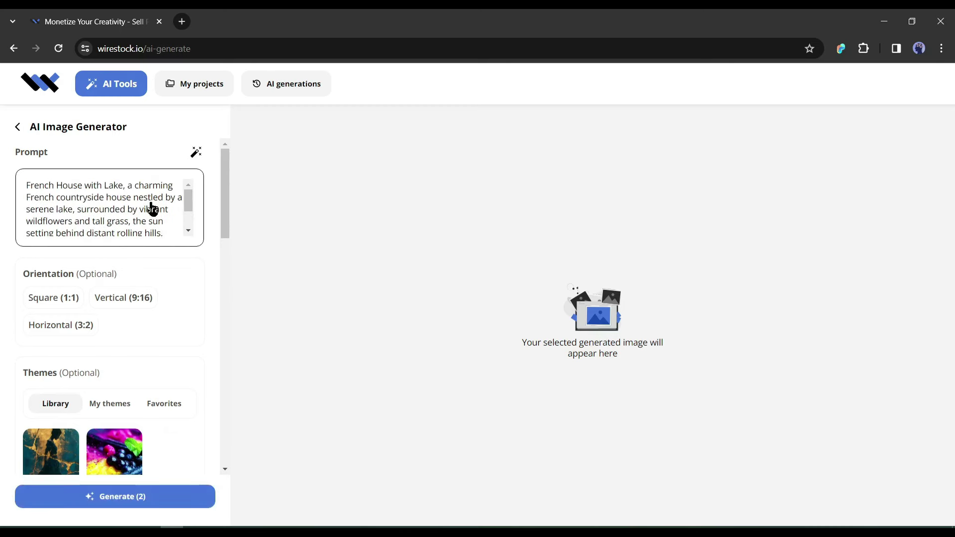
scroll(151, 209, "down", 3)
scroll(115, 204, "down", 2)
scroll(122, 188, "up", 2)
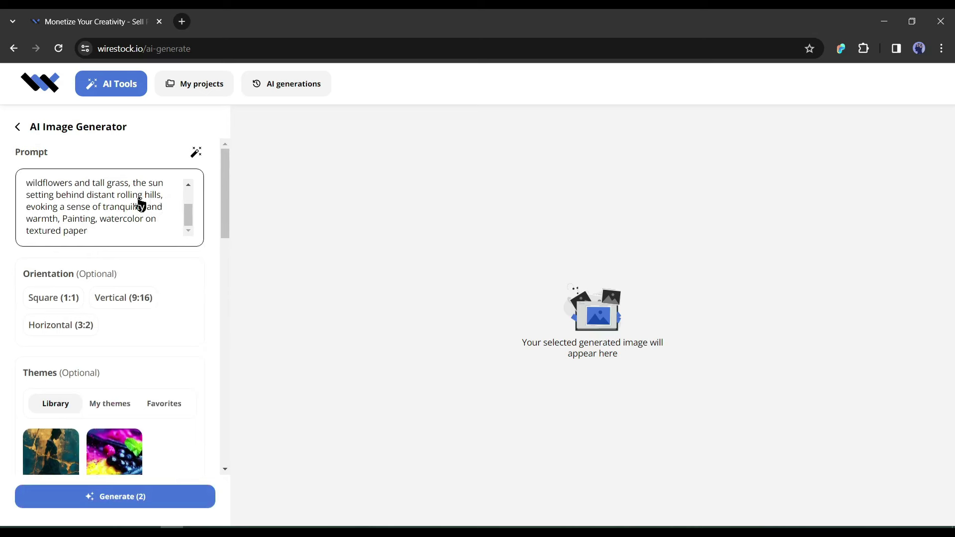
scroll(125, 214, "up", 3)
scroll(132, 207, "down", 5)
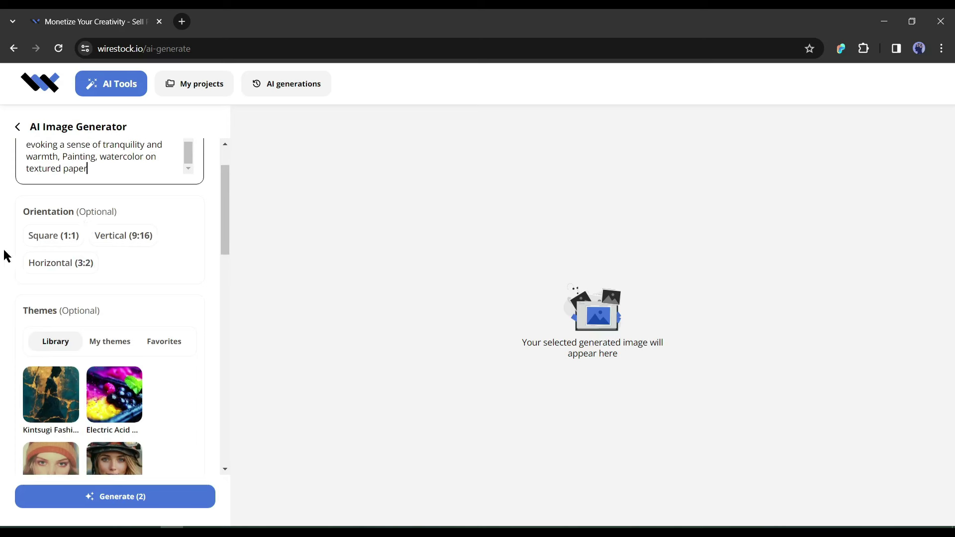
Choose Horizontal (3:2) orientation and the Cinematic style, then generate the image.
left_click(79, 271)
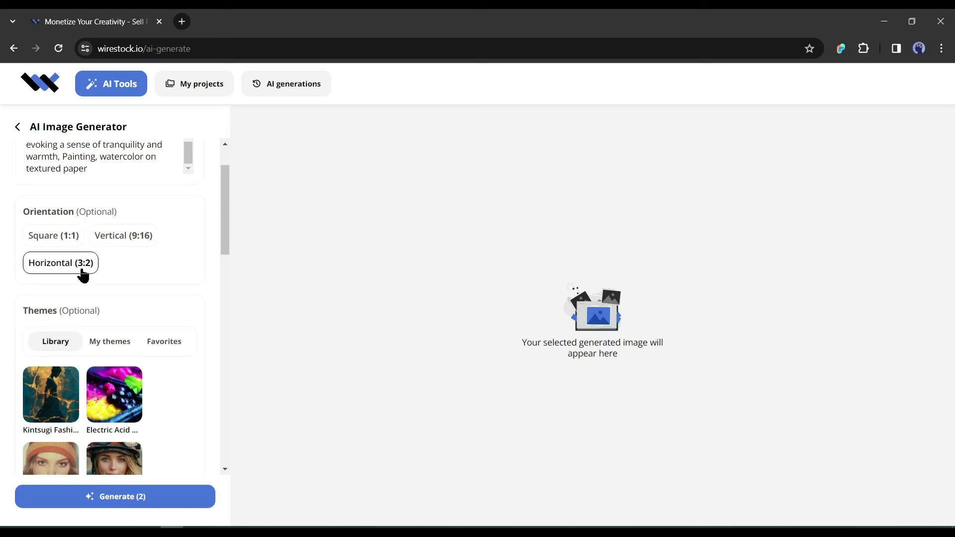
scroll(69, 302, "down", 4)
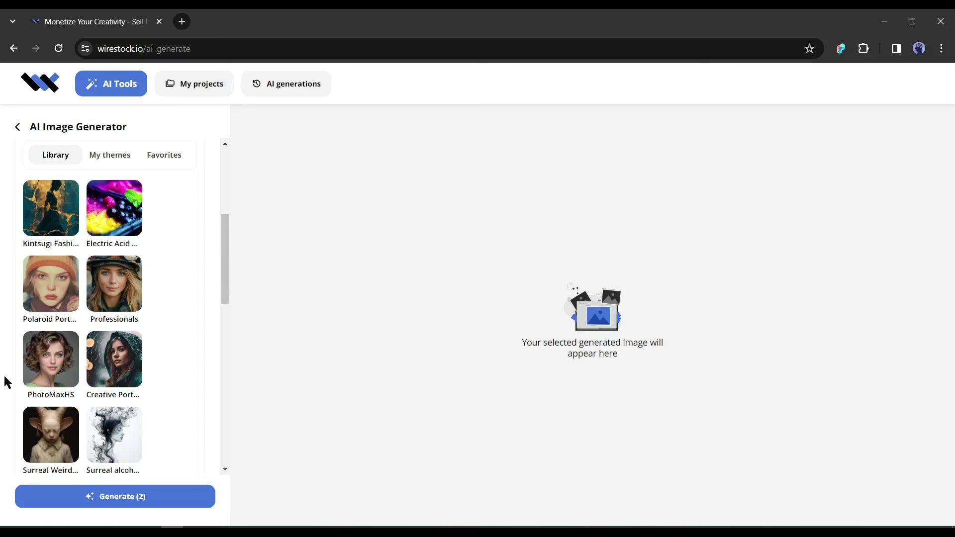
scroll(5, 380, "down", 6)
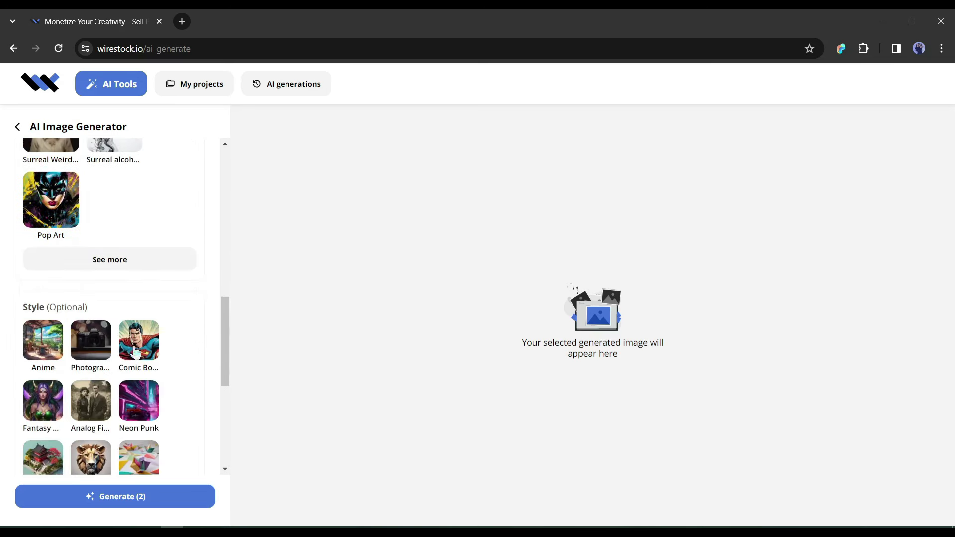
scroll(47, 371, "down", 3)
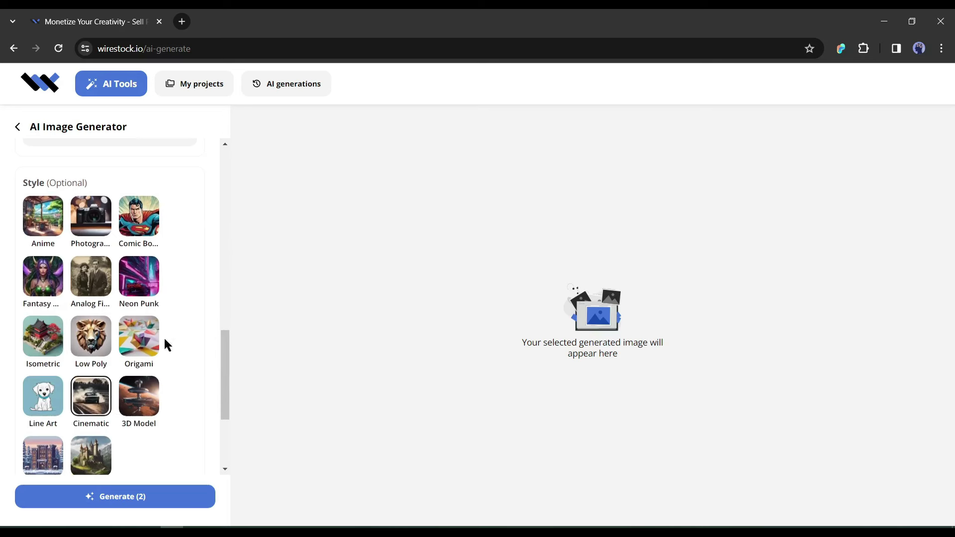
left_click(92, 417)
scroll(95, 415, "down", 3)
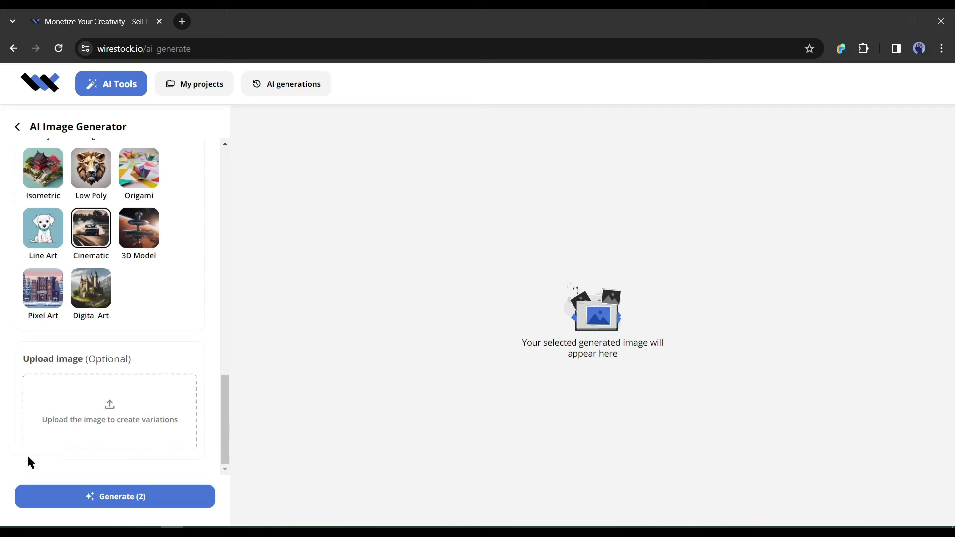
left_click(125, 506)
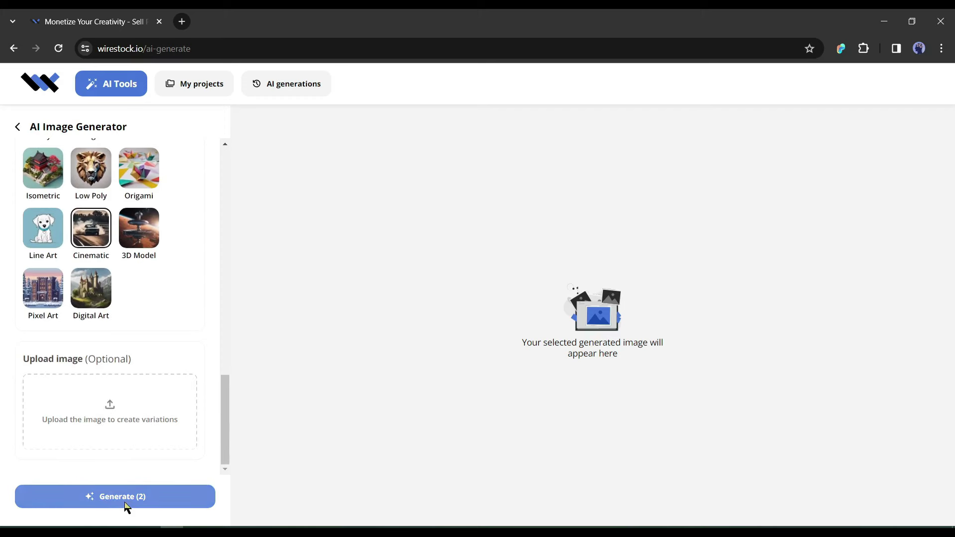
left_click(126, 507)
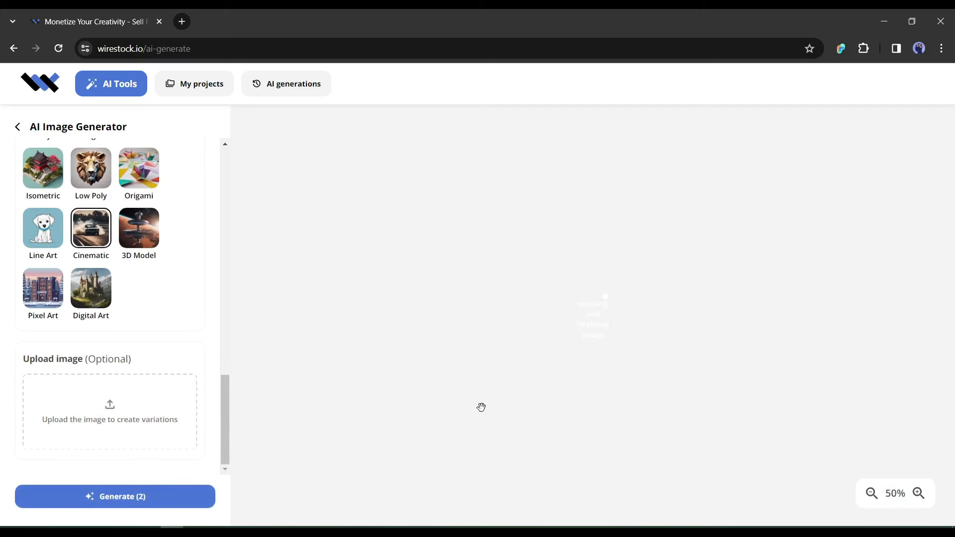
Compare the three generated thumbnails, then select and download the lakeside sunset version as PNG.
scroll(87, 387, "up", 5)
scroll(87, 387, "up", 10)
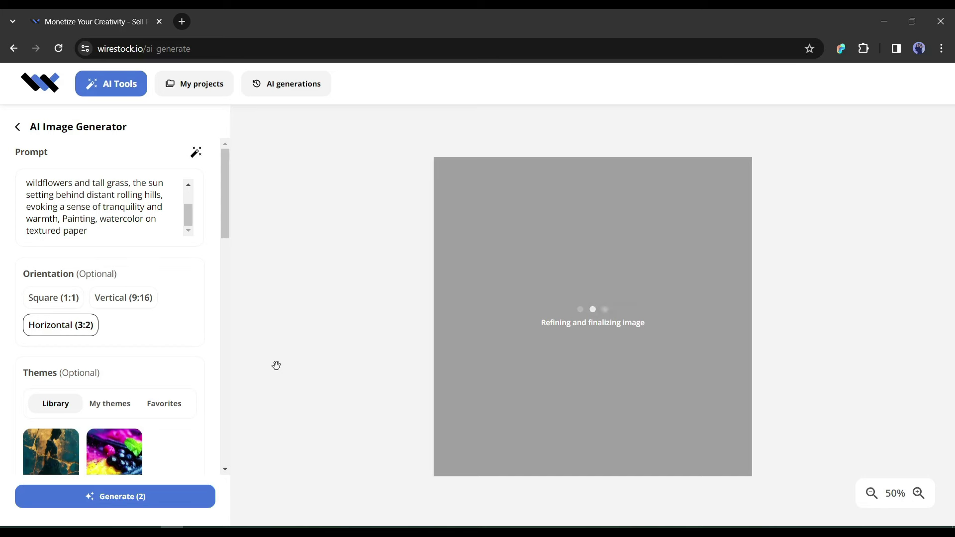
scroll(178, 332, "down", 2)
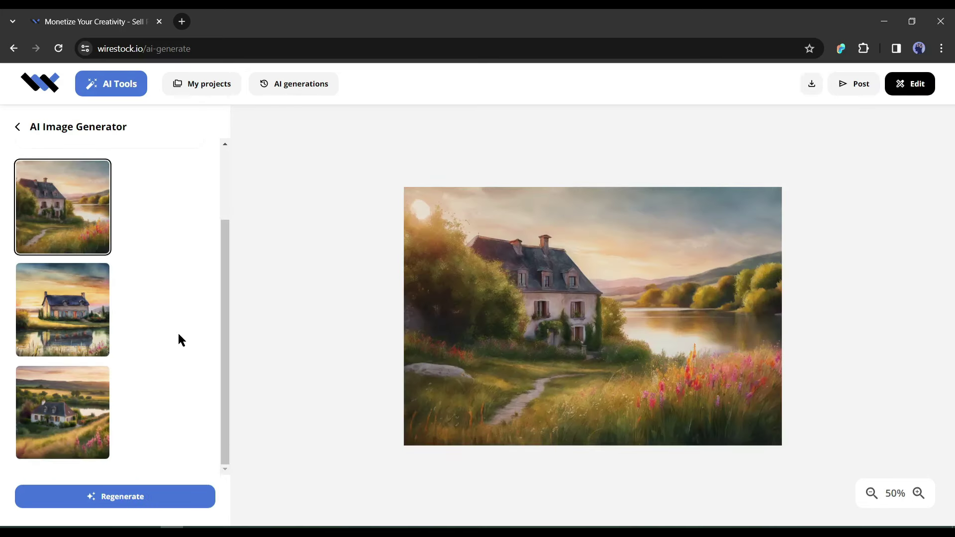
left_click(50, 335)
left_click(67, 427)
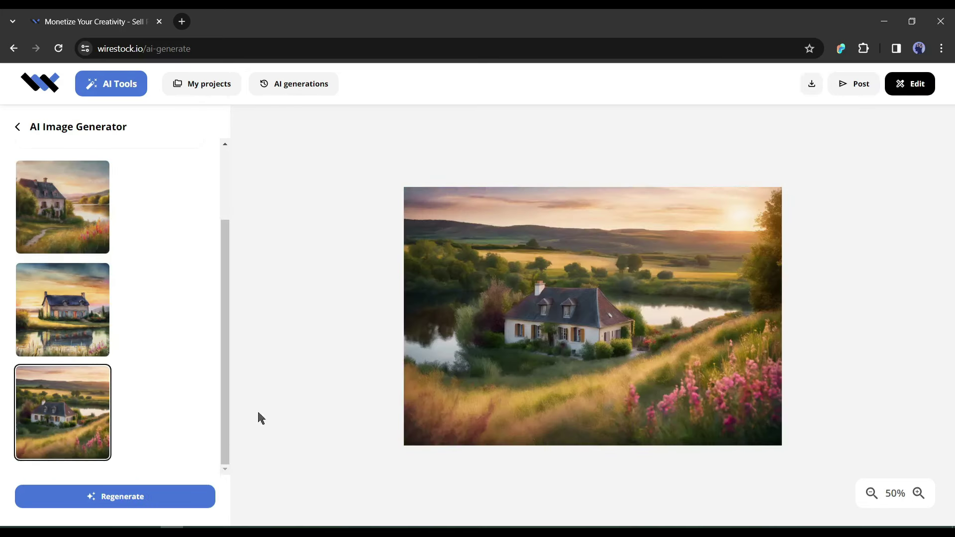
left_click(69, 316)
scroll(572, 401, "up", 2)
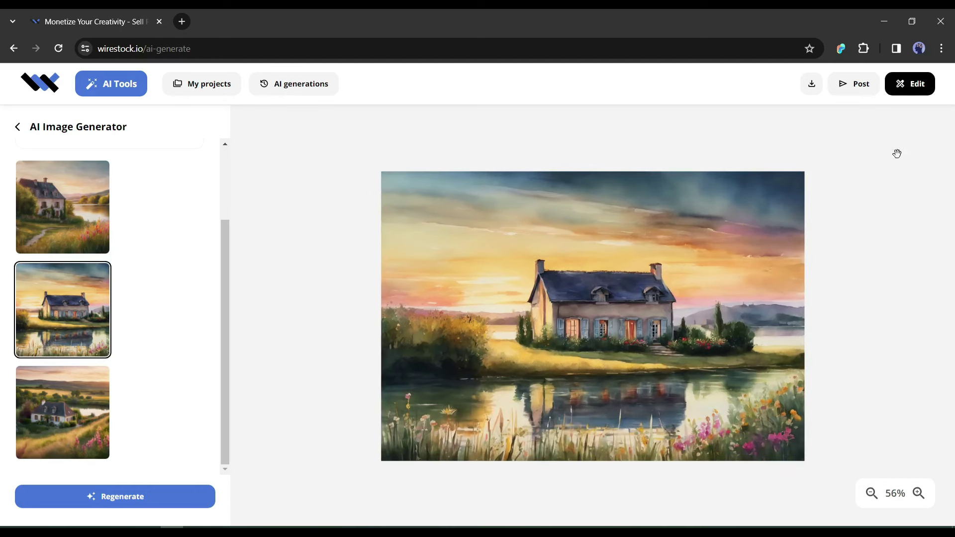
left_click(812, 85)
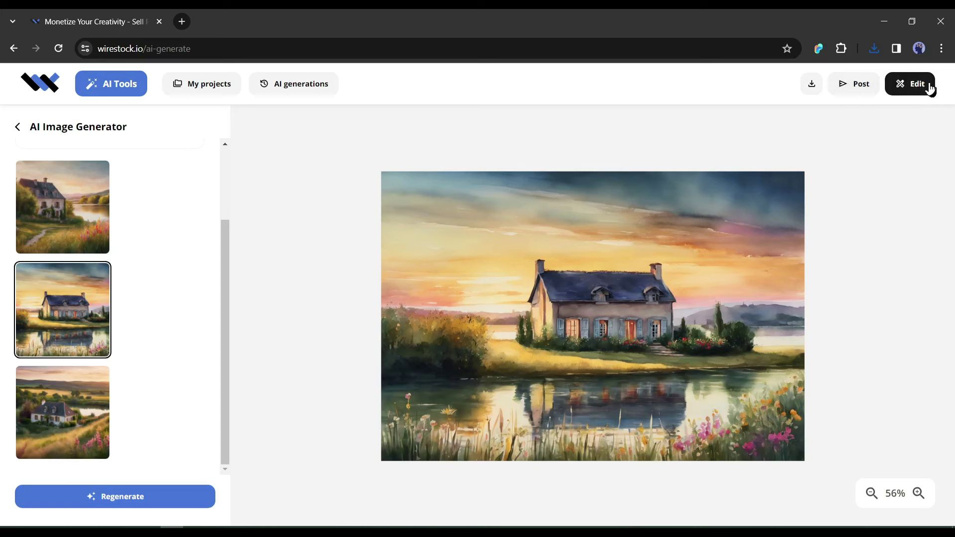
Open the lakeside house in the editor, look at Face Swap, then mask a sky patch in Inpainting.
left_click(911, 88)
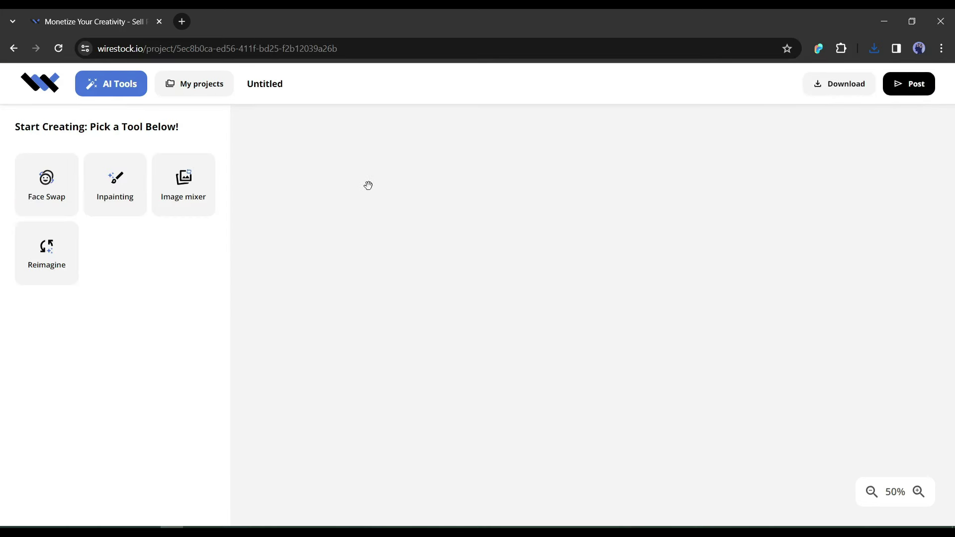
left_click(41, 192)
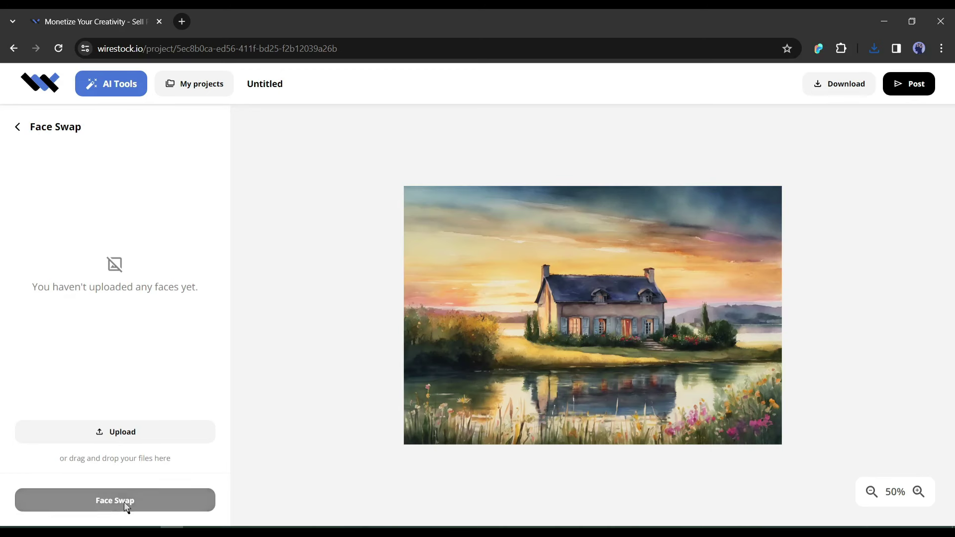
left_click(18, 129)
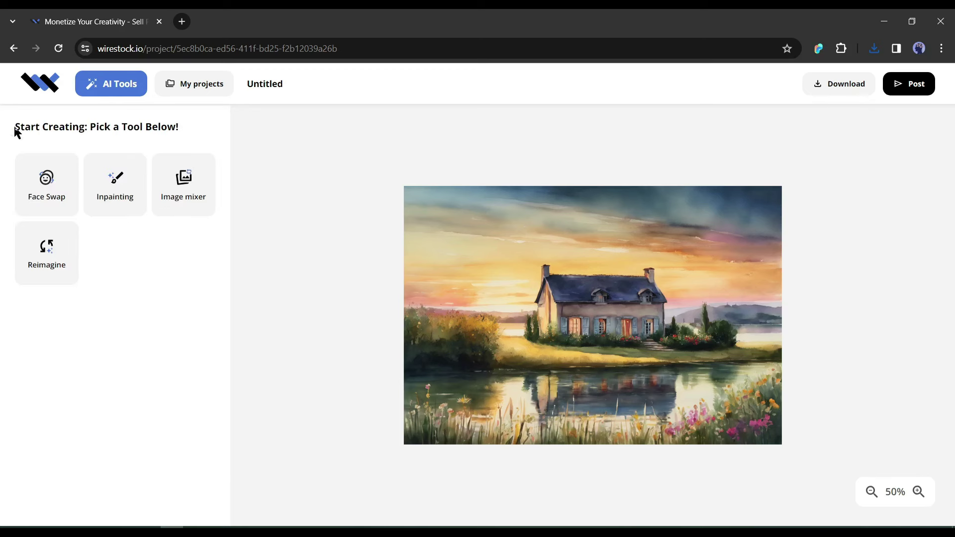
left_click(114, 185)
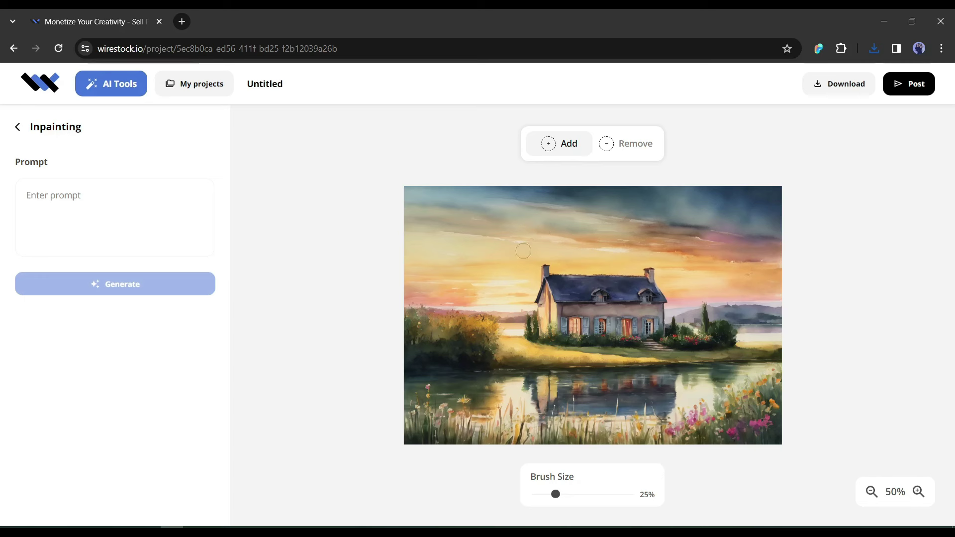
left_click_drag(491, 250, 498, 256)
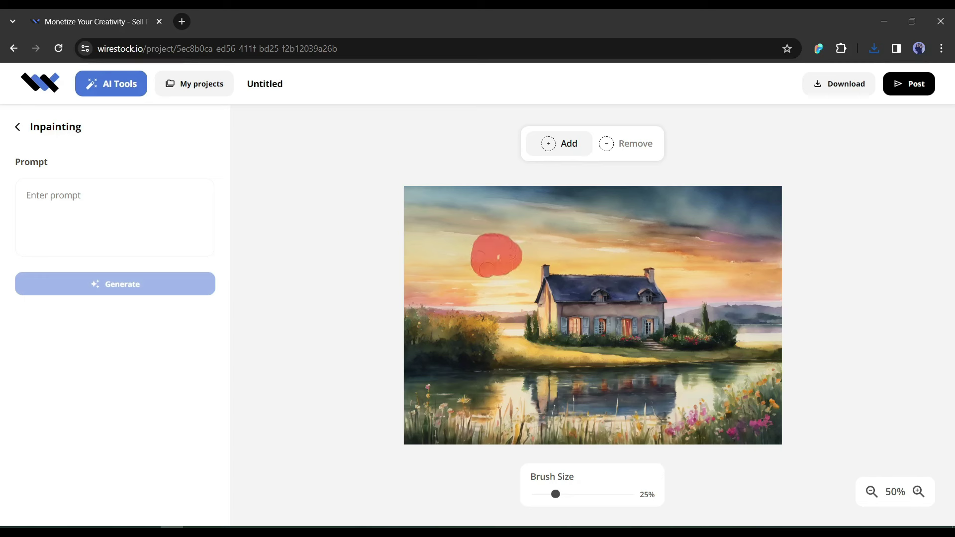
left_click(97, 208)
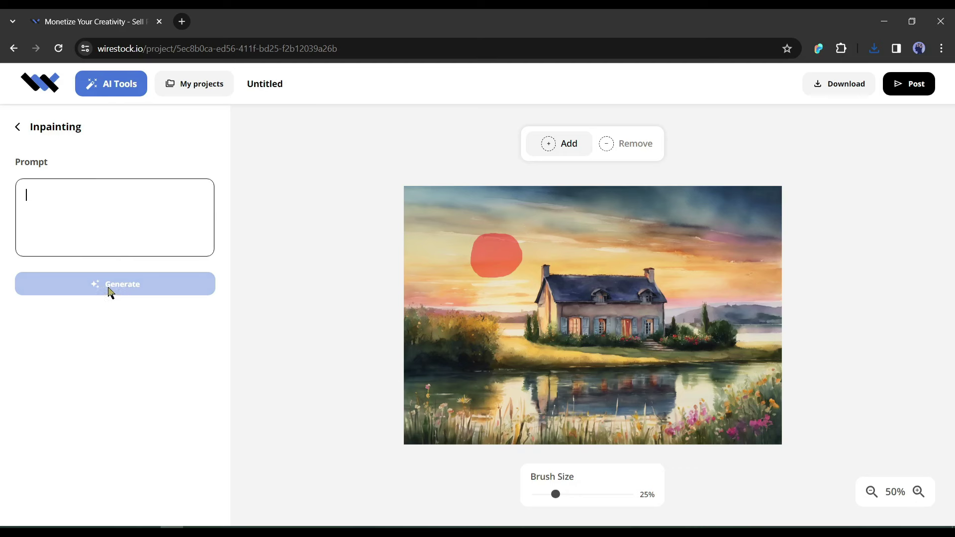
left_click(18, 127)
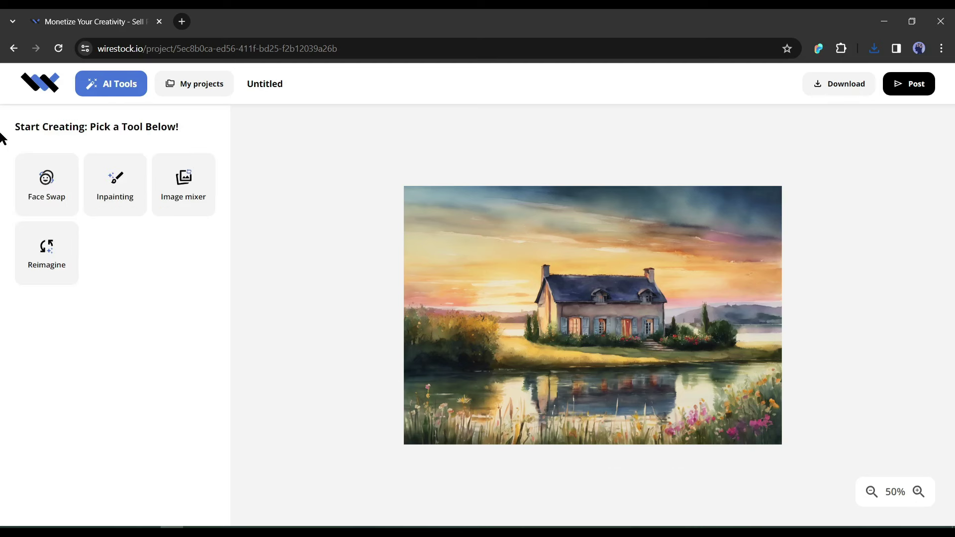
left_click(186, 198)
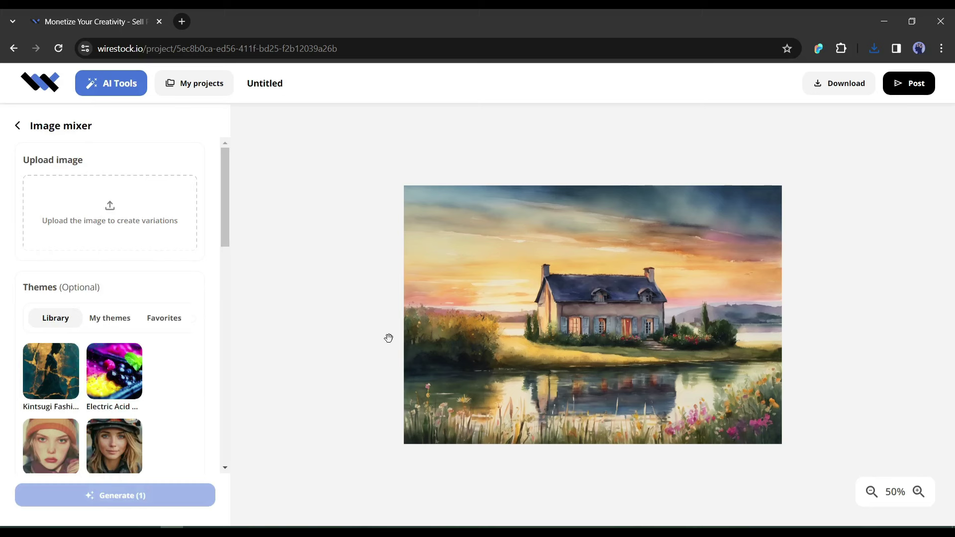
scroll(378, 339, "down", 1)
scroll(160, 317, "down", 1)
scroll(92, 307, "up", 1)
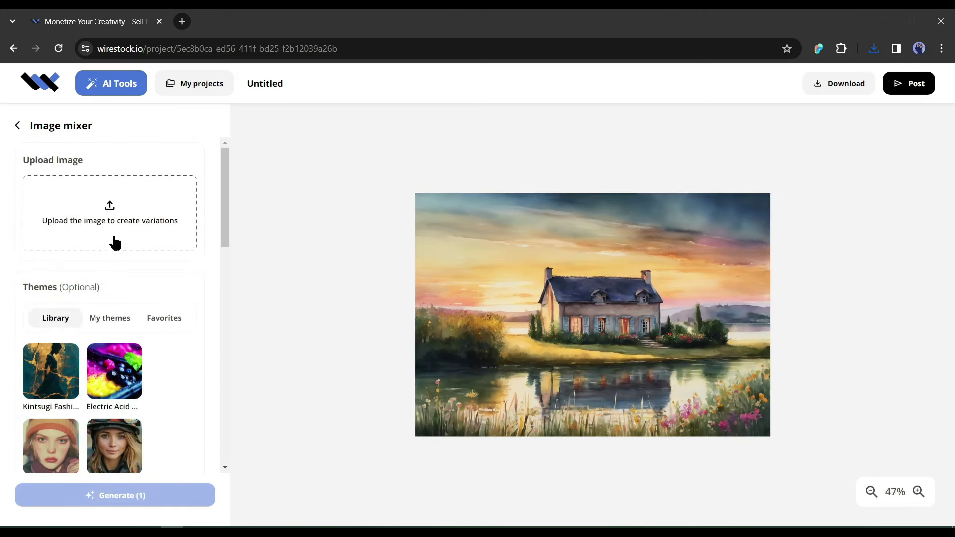
scroll(115, 241, "down", 2)
scroll(59, 313, "down", 6)
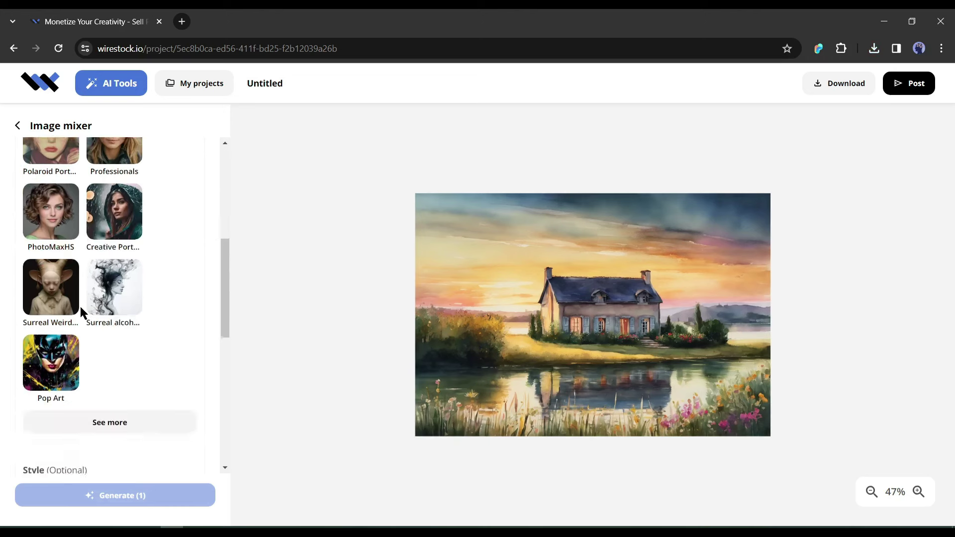
scroll(78, 334, "down", 4)
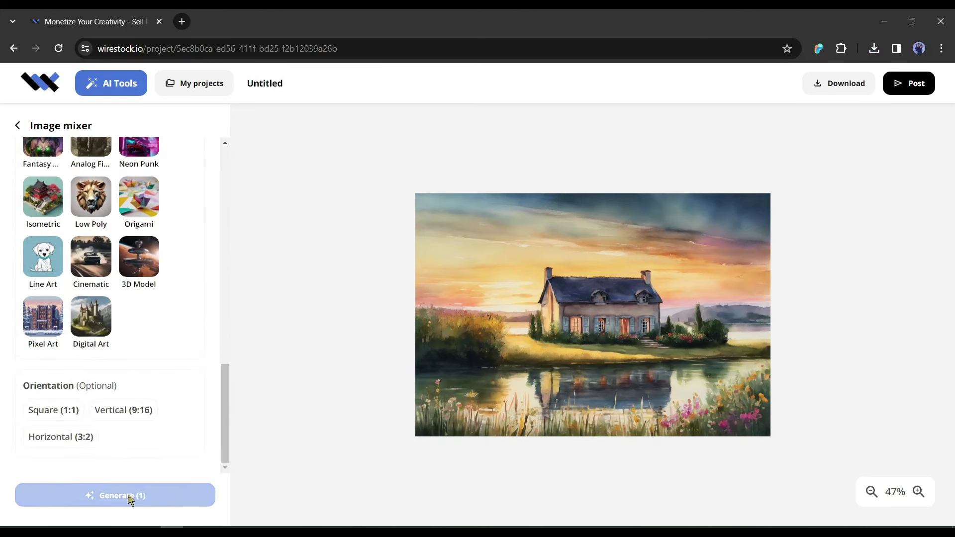
scroll(119, 249, "up", 6)
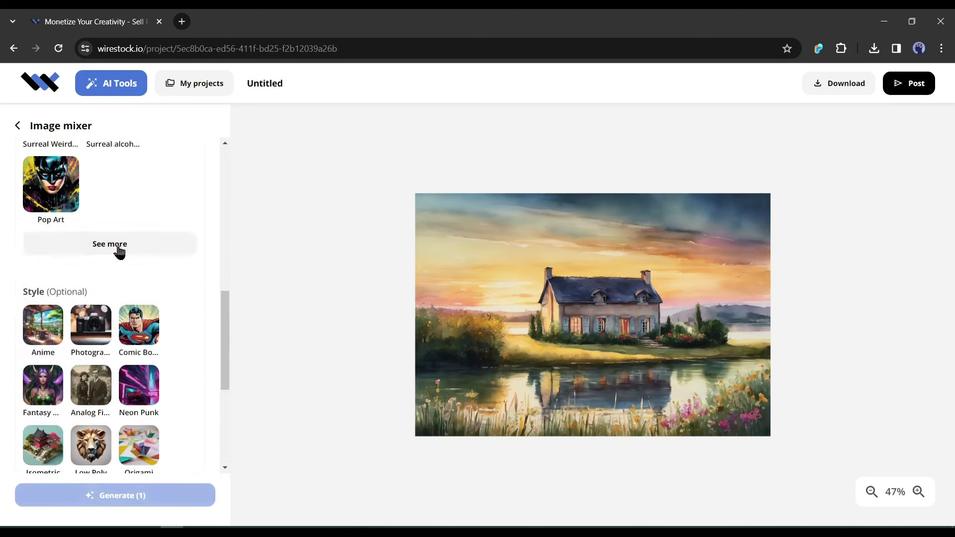
left_click(18, 126)
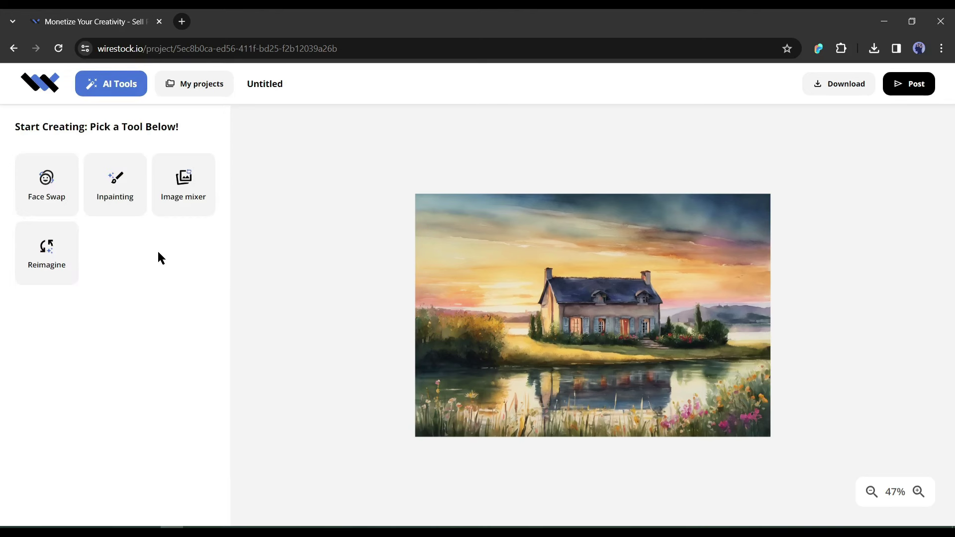
Reimagine the lakeside house in the Photography style and select the third generated variant.
left_click(49, 267)
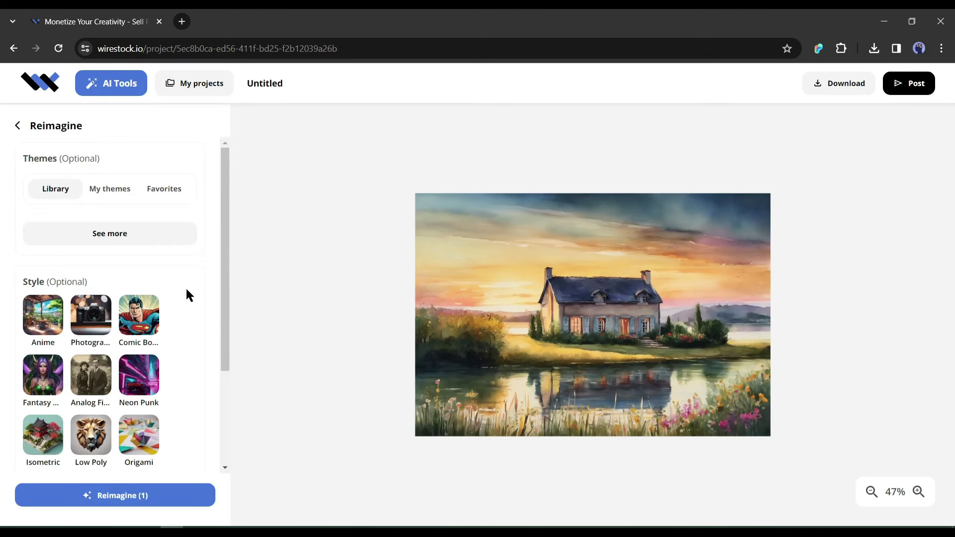
scroll(128, 291, "down", 7)
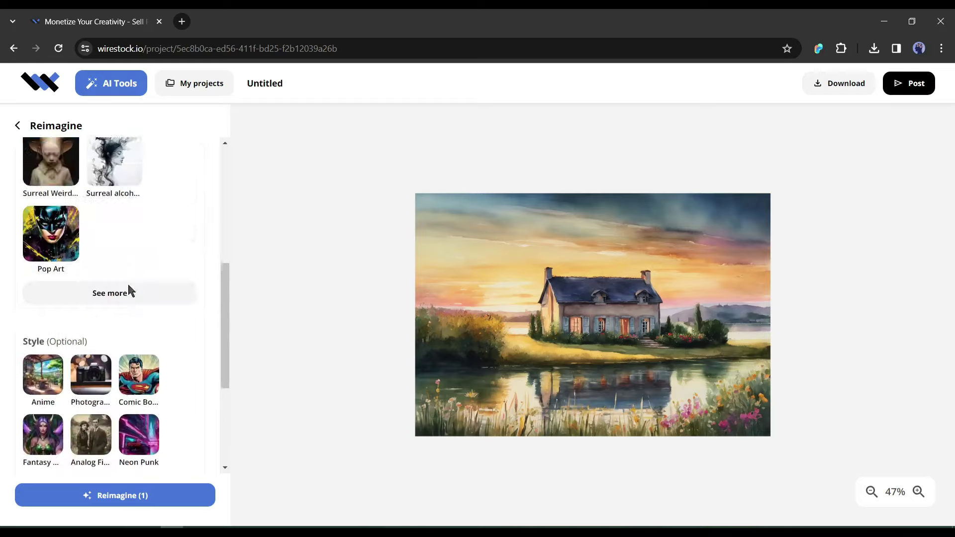
scroll(128, 291, "down", 3)
left_click(105, 268)
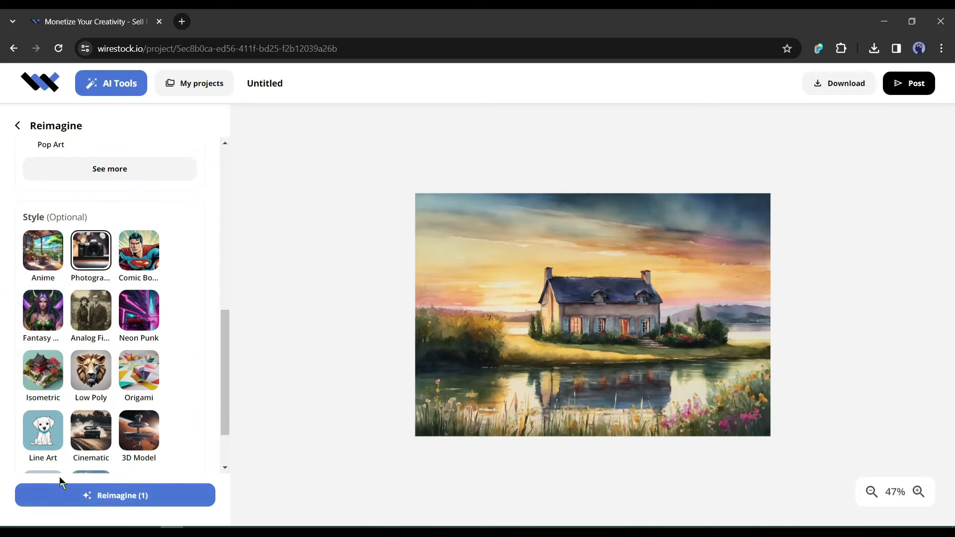
left_click(95, 505)
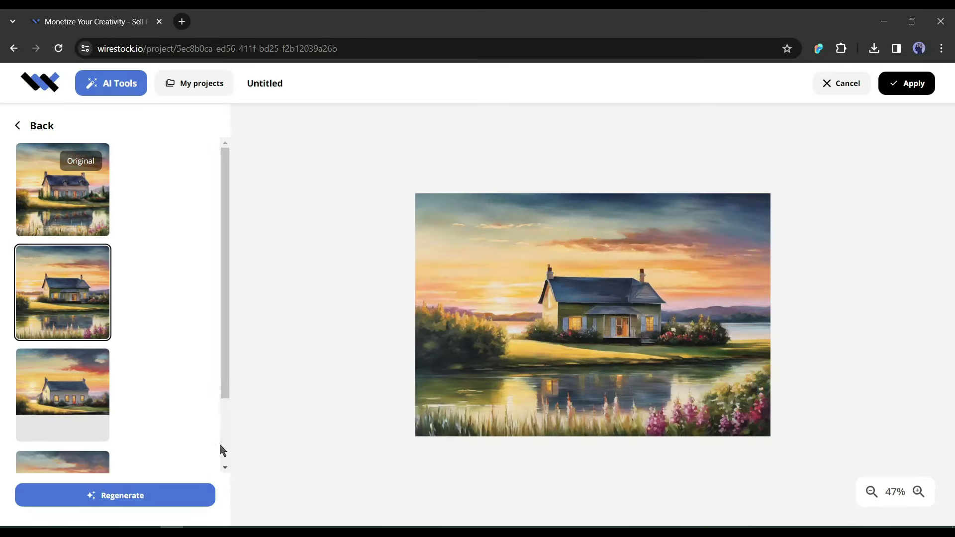
left_click(48, 393)
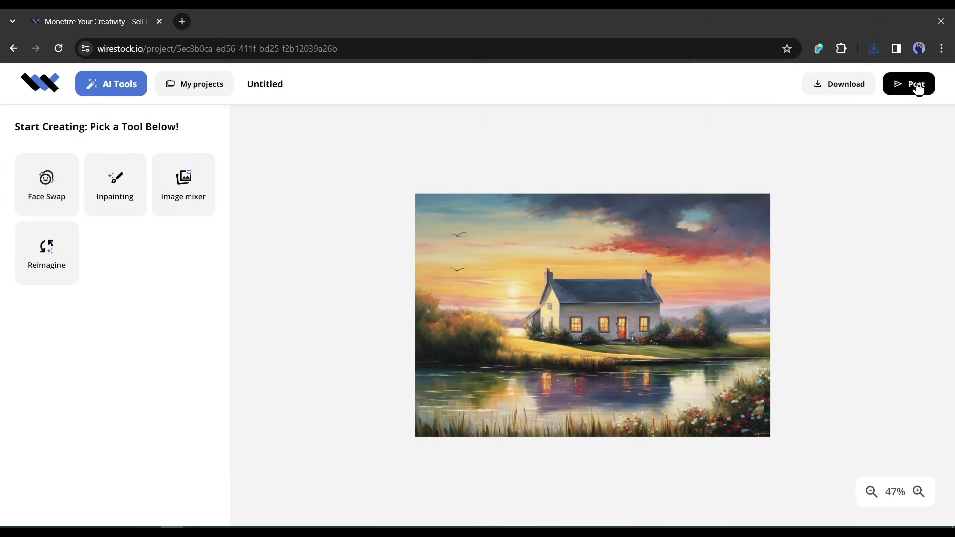
left_click(911, 90)
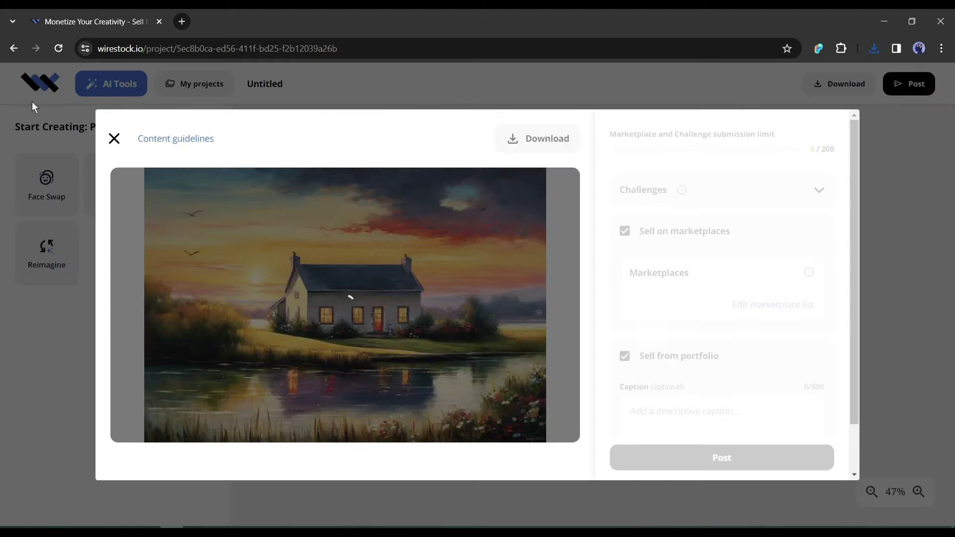
left_click(199, 139)
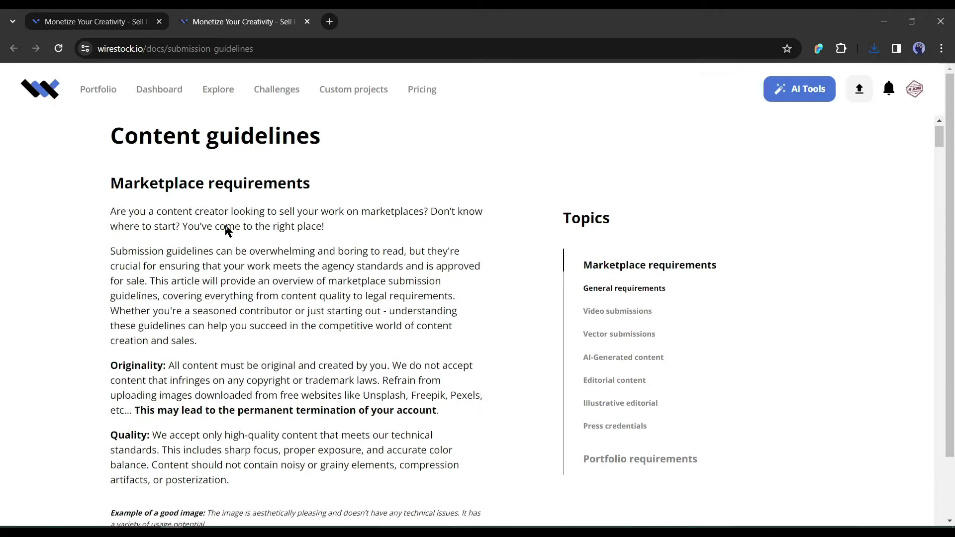
scroll(249, 249, "down", 10)
scroll(248, 267, "down", 20)
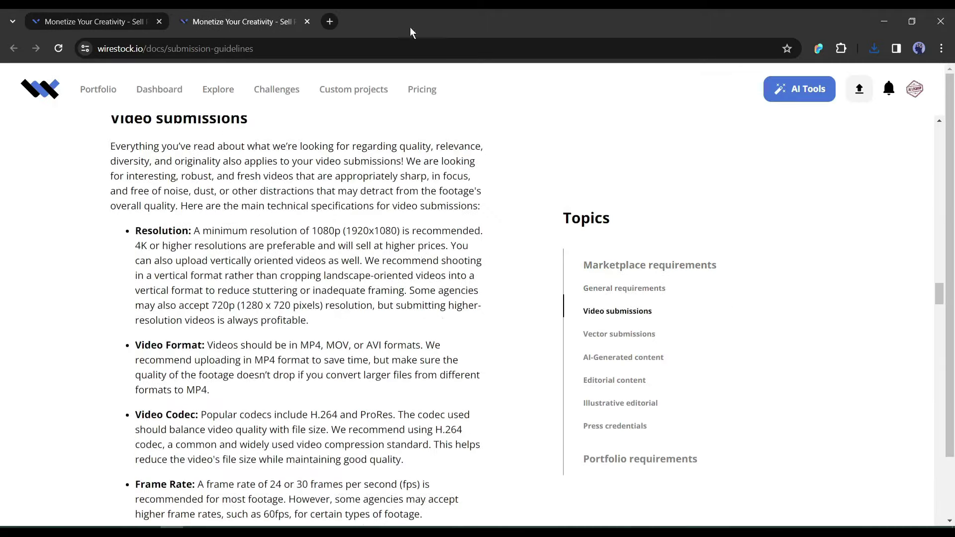
left_click(307, 21)
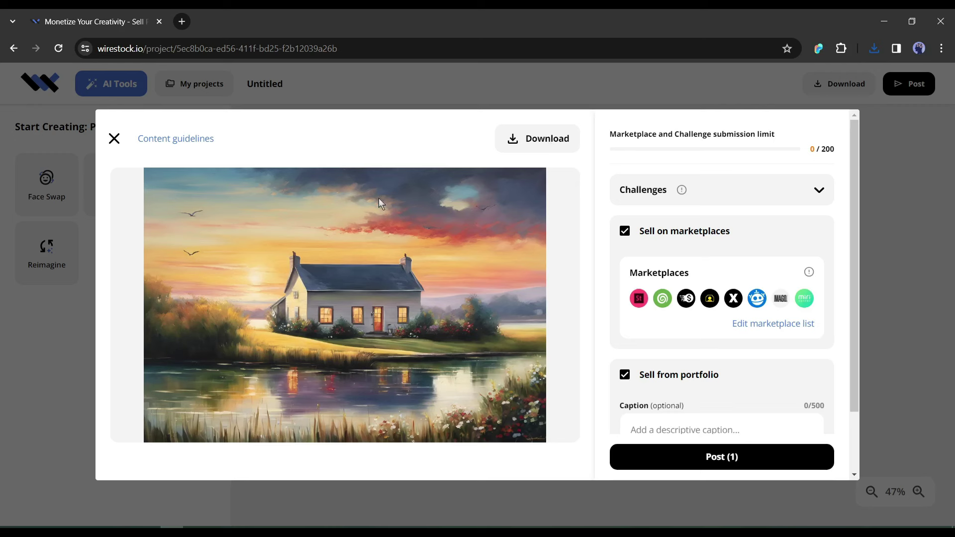
left_click(820, 199)
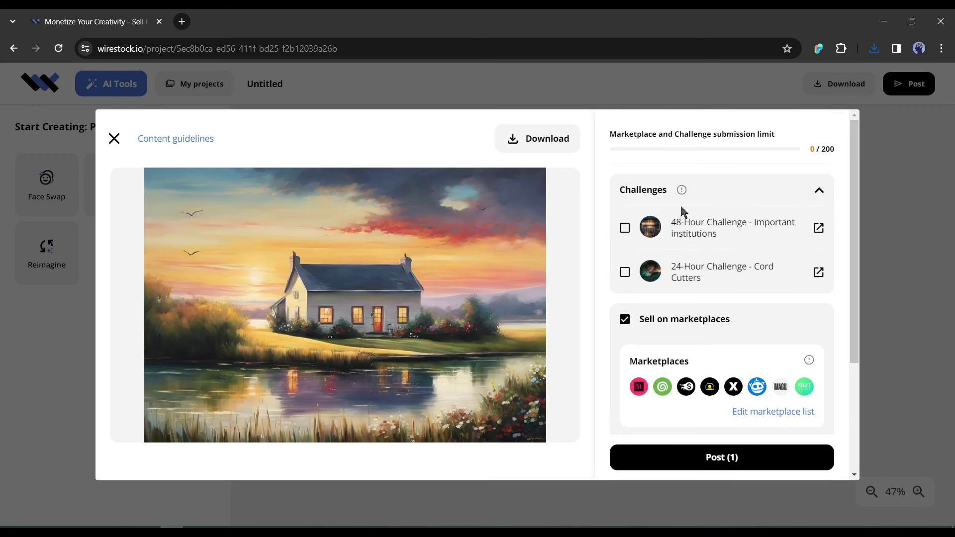
mouse_move(682, 196)
left_click(816, 194)
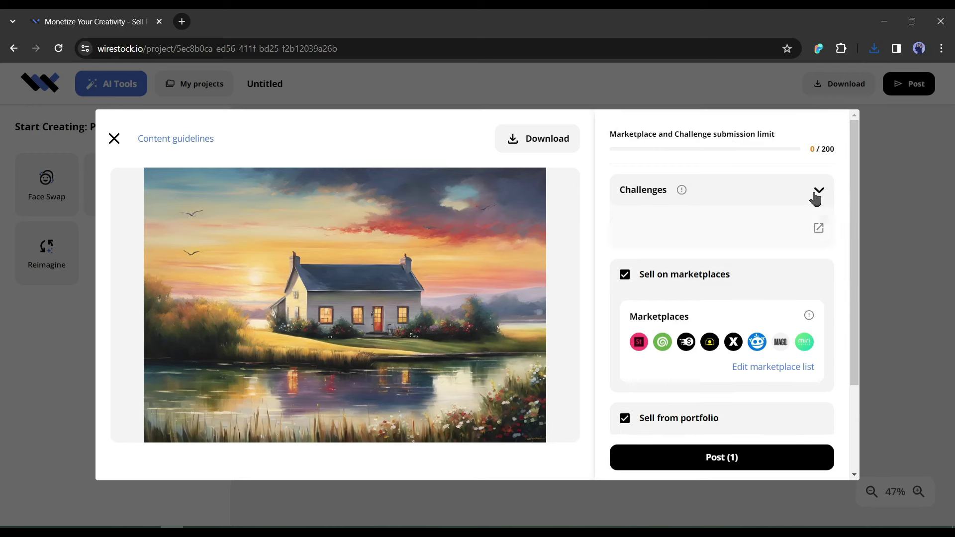
scroll(652, 270, "down", 2)
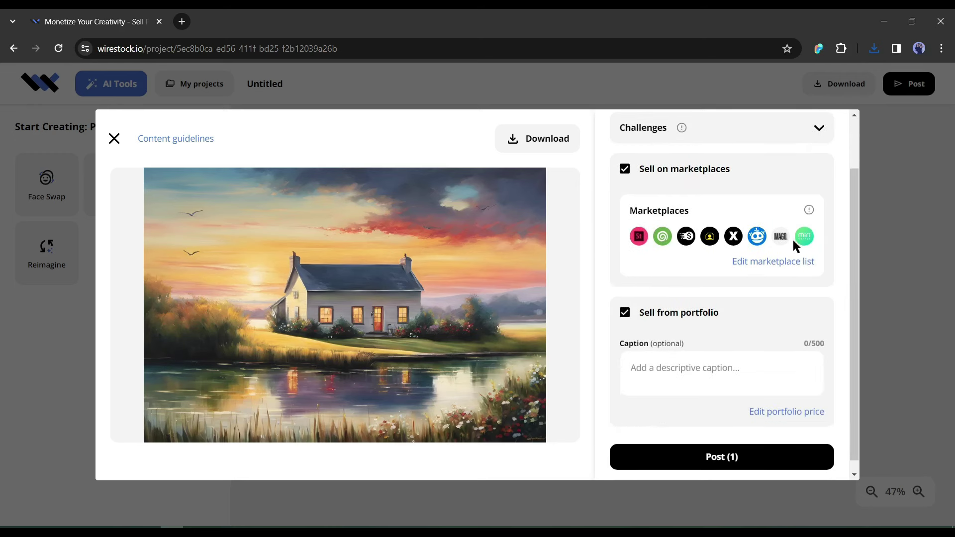
Review the marketplace distribution list, leaving all marketplaces selected.
left_click(761, 263)
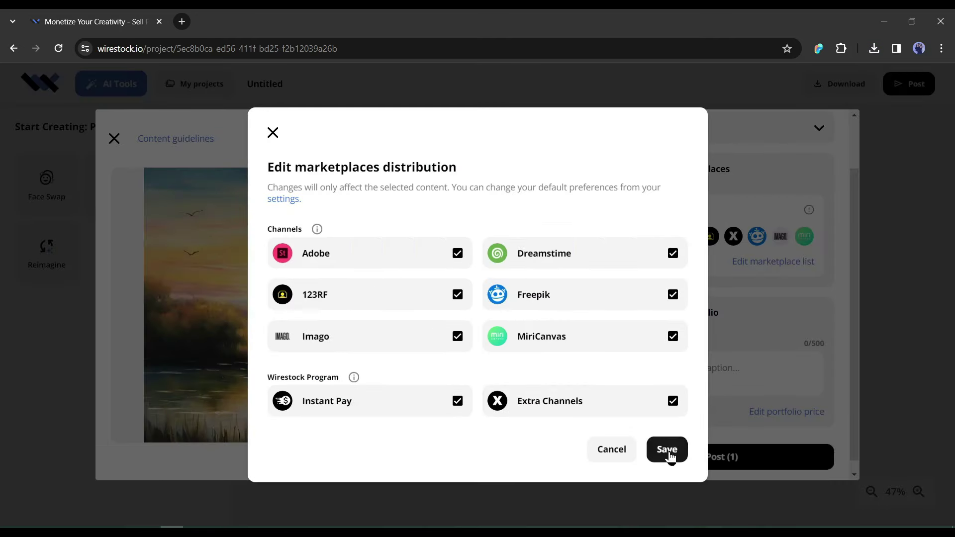
left_click(273, 133)
scroll(667, 309, "down", 1)
Paste the caption about a charming French countryside house by a serene lake and post it.
left_click(681, 359)
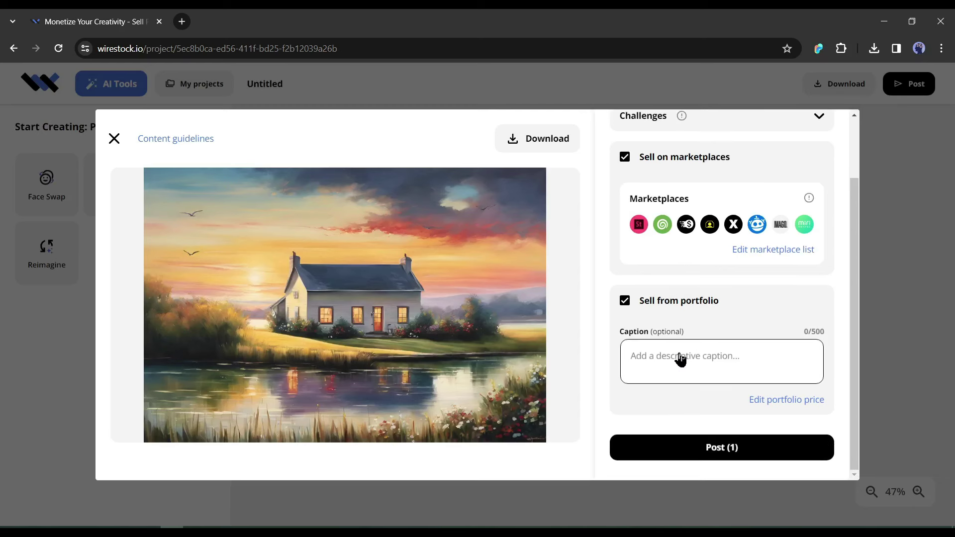
scroll(696, 356, "up", 2)
scroll(731, 353, "down", 2)
left_click(695, 358)
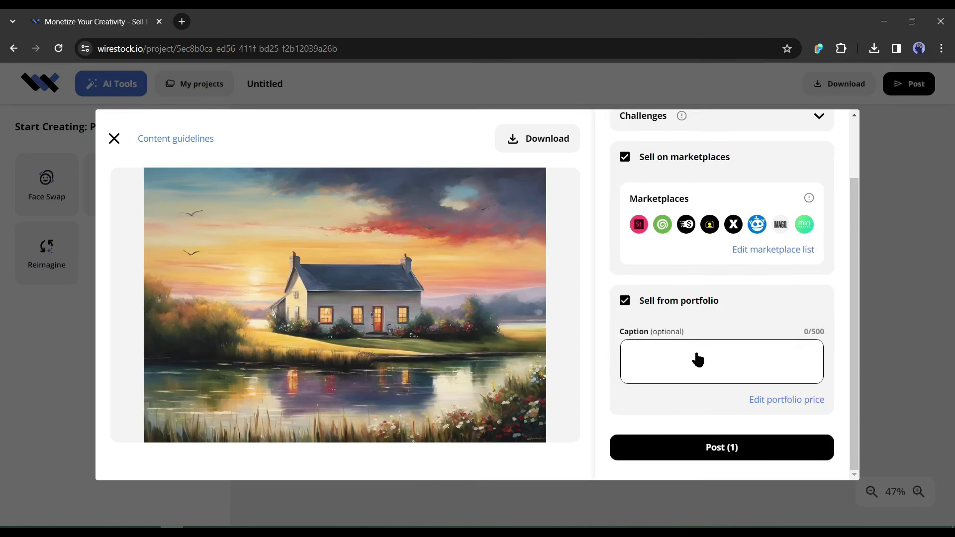
type("French House with Lake, a charming French countryside house nestled by a serene lake, surrounded by vibrant wildflowers and tall grass, the sun setting behind distant rolling hills, evoking a sense of tranquility and warmth, Painting, watercolor on textured paper")
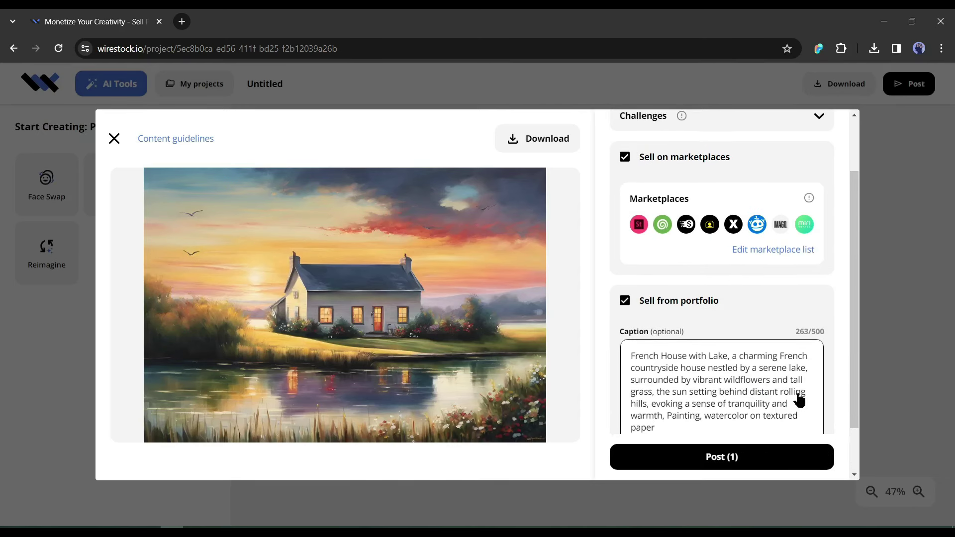
scroll(771, 378, "down", 3)
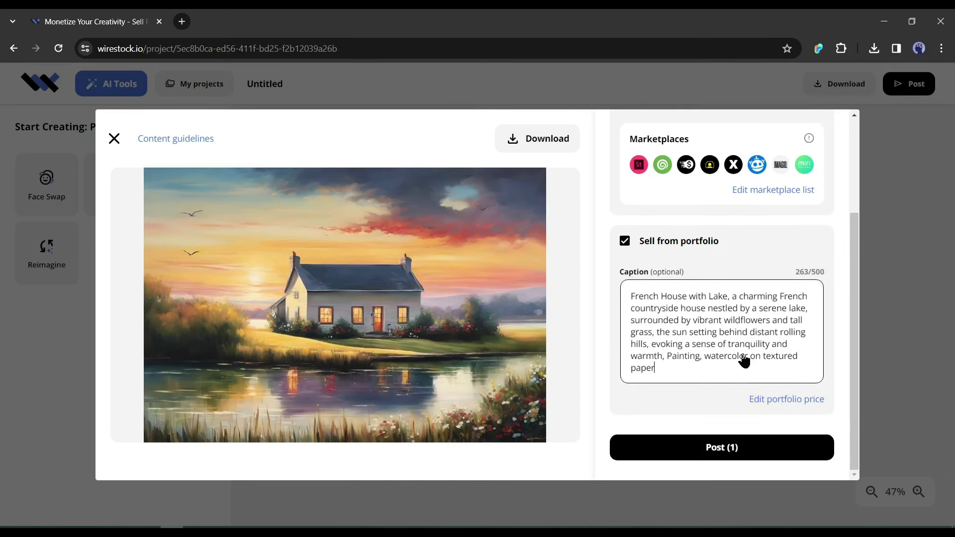
left_click(707, 453)
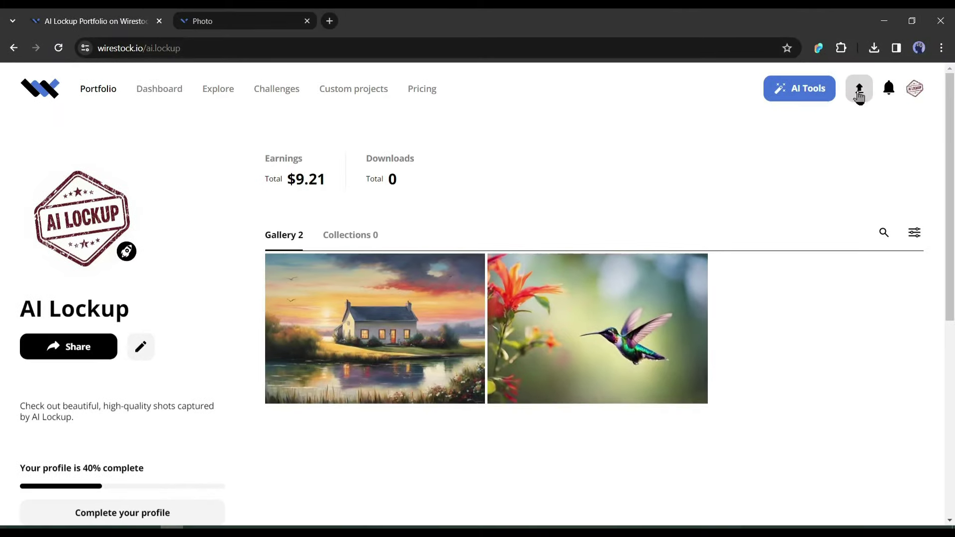
Close the extra Photo tab and pick the French house lake image to upload from the computer.
left_click(307, 21)
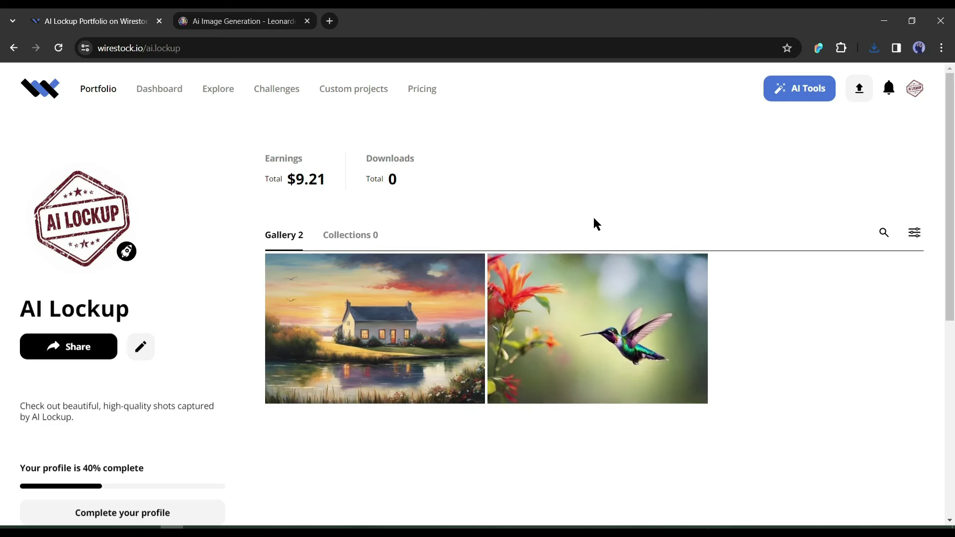
left_click(858, 91)
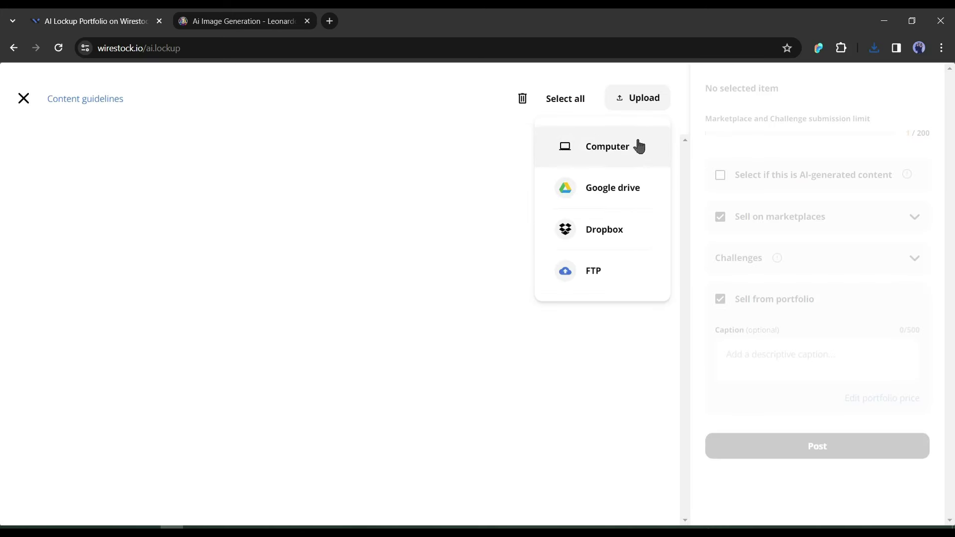
left_click(607, 154)
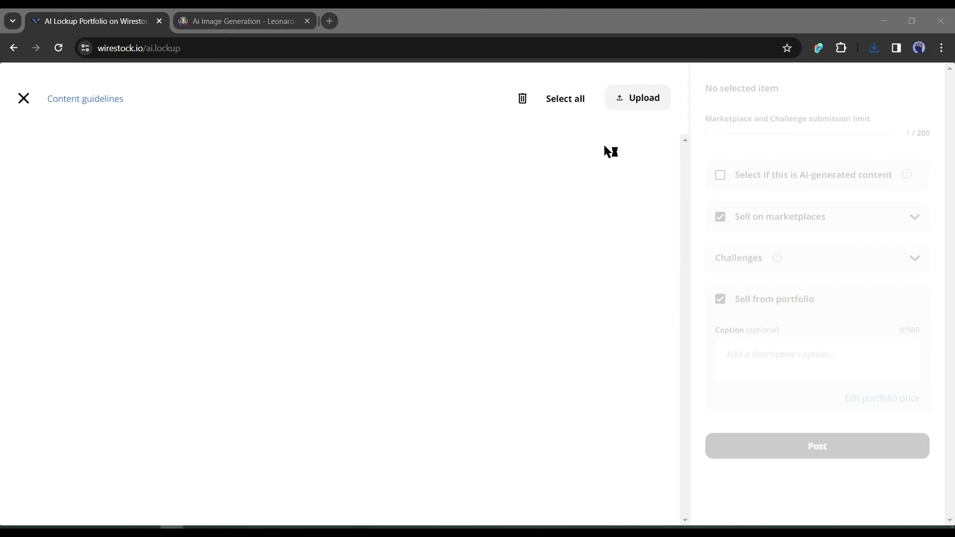
left_click(196, 506)
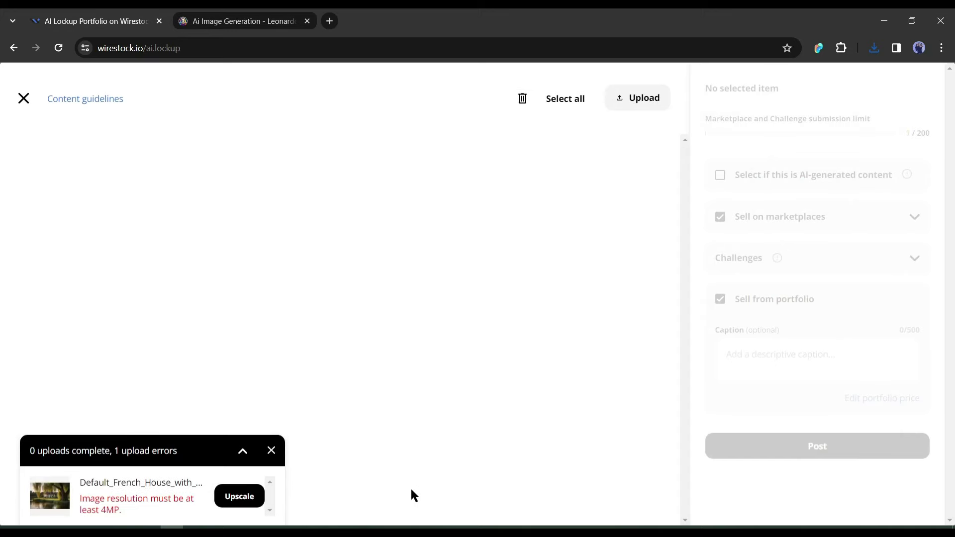
Upscale the image rejected for being under the 4MP minimum so the upload completes.
left_click_drag(82, 499, 124, 514)
left_click(111, 506)
left_click(145, 514)
left_click(237, 498)
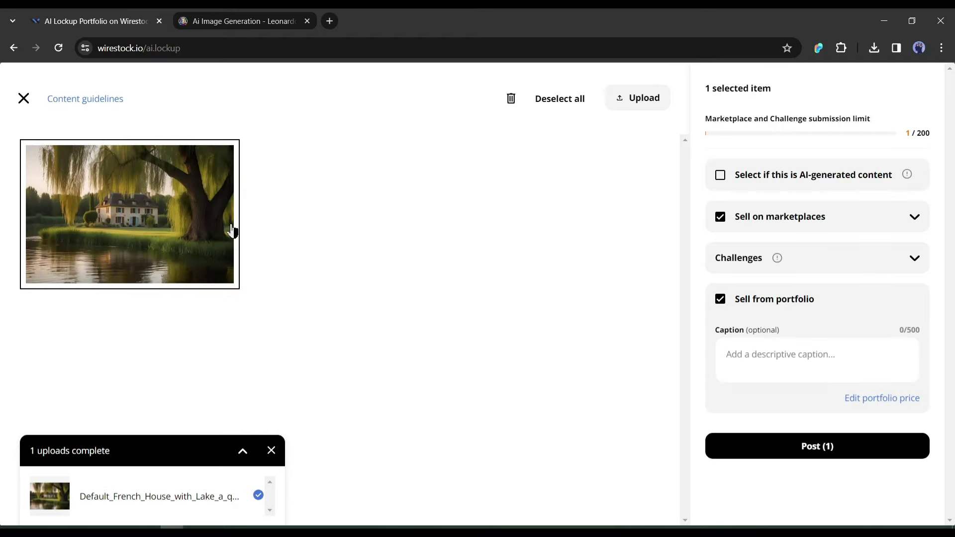
Open and then close a large preview of the uploaded willow-and-house image.
mouse_move(133, 179)
left_click(38, 159)
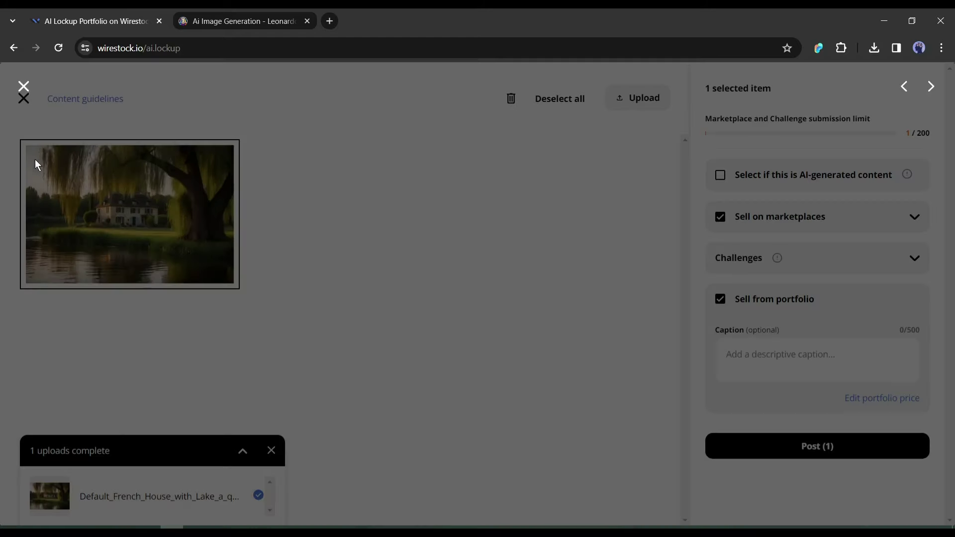
key("Escape")
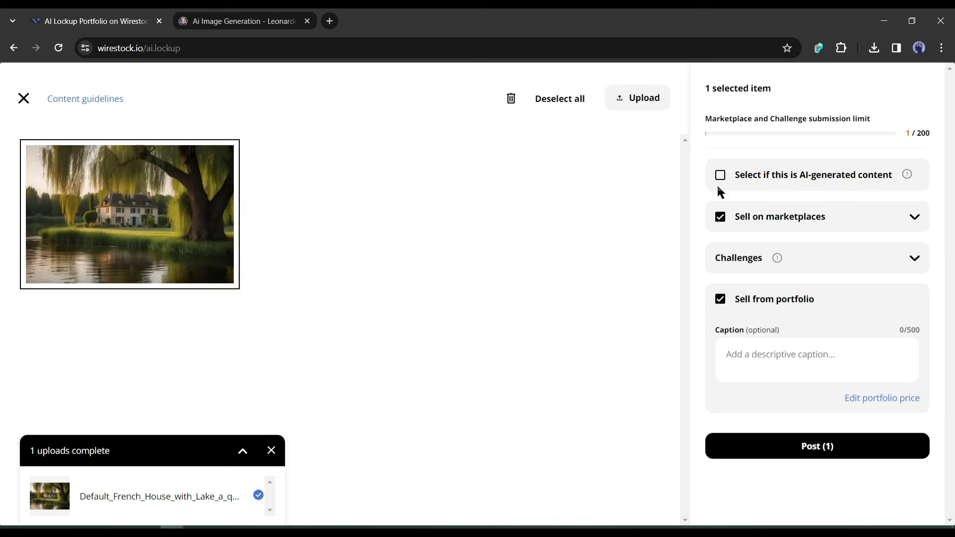
Check the submission limit notice and bring up the Premium Plan pricing page.
left_click_drag(706, 119, 932, 134)
left_click(922, 134)
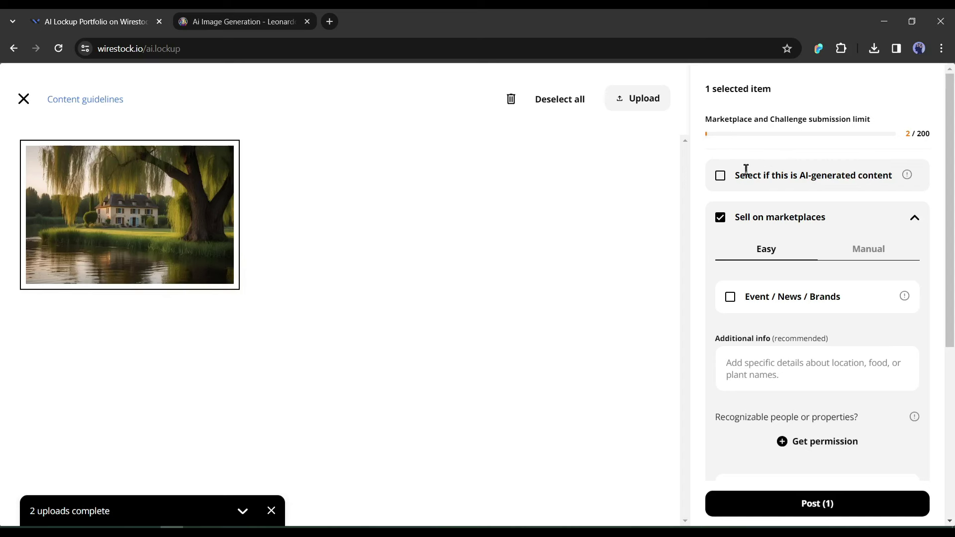
scroll(757, 258, "down", 3)
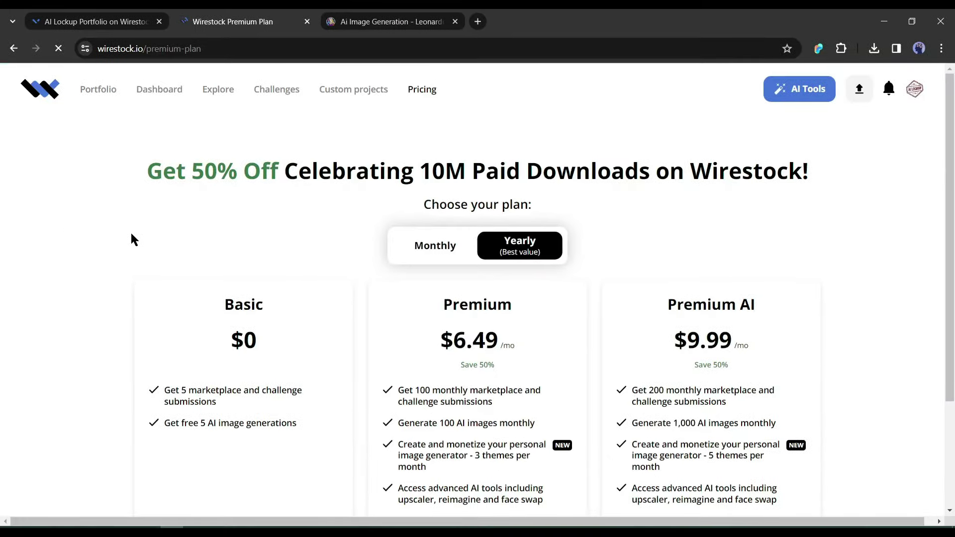
Compare the plans: Premium allows 100 monthly submissions, Premium AI allows 200.
scroll(132, 234, "down", 1)
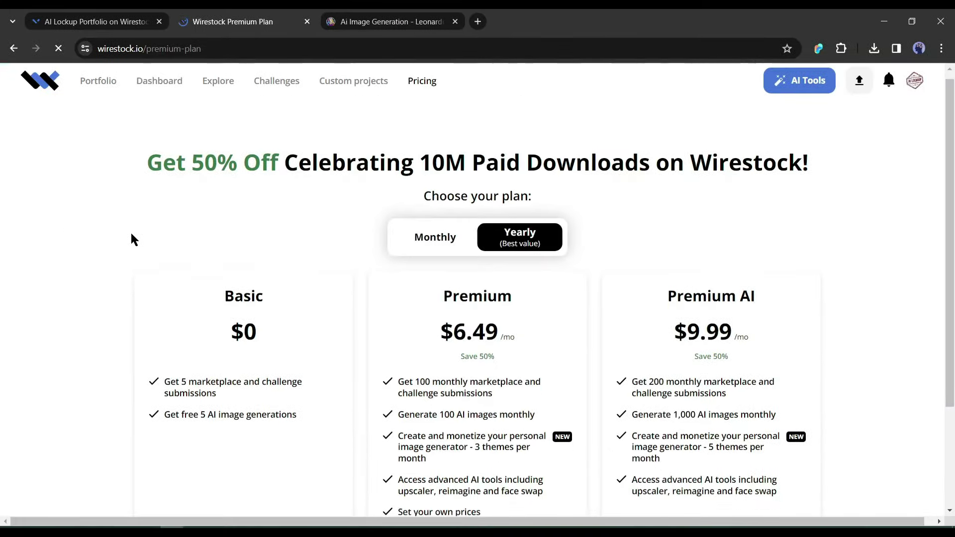
scroll(133, 232, "down", 2)
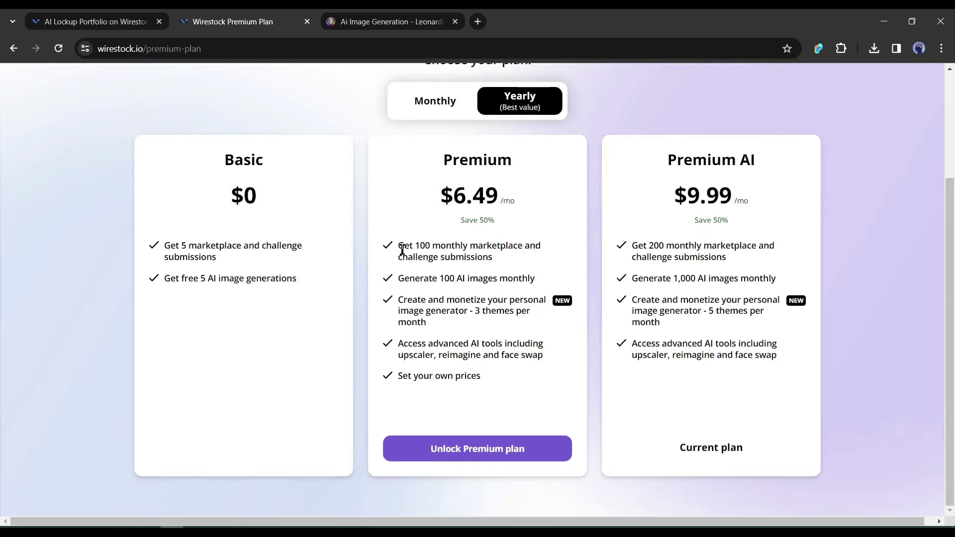
left_click_drag(402, 250, 495, 260)
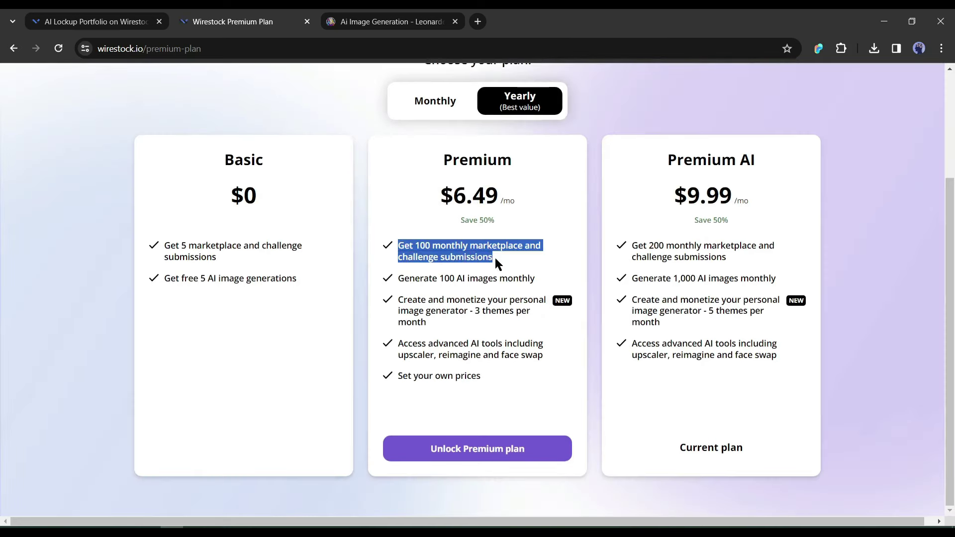
left_click(435, 275)
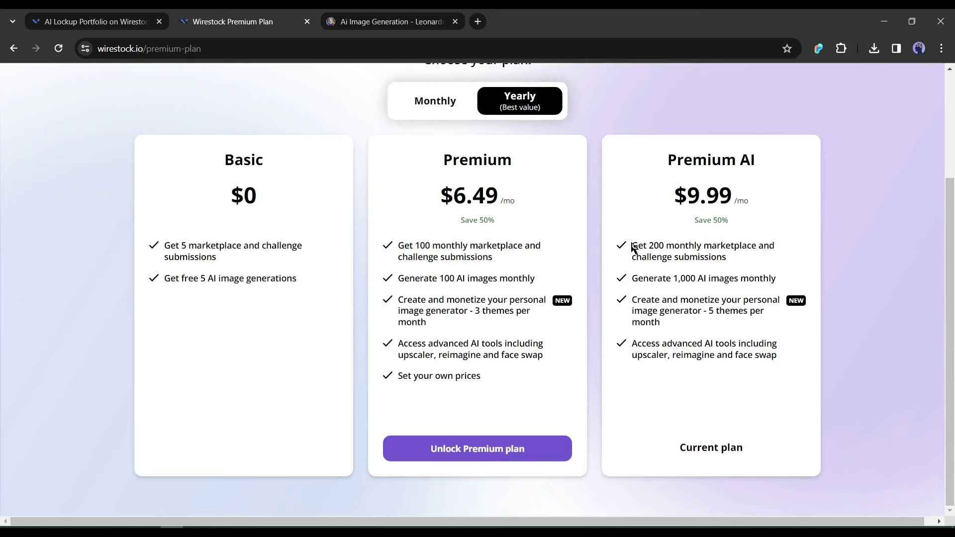
left_click_drag(633, 248, 727, 258)
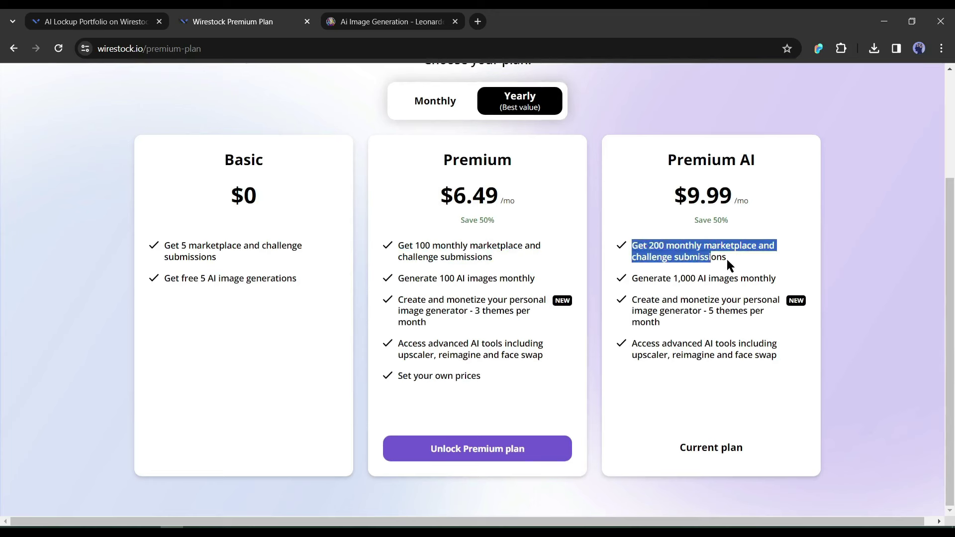
left_click(637, 282)
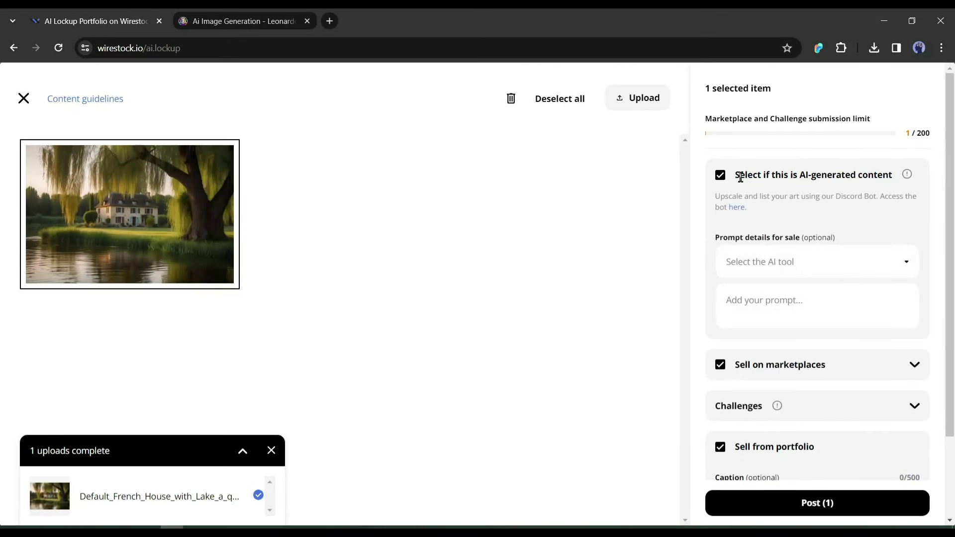
Record Stable Diffusion as the AI tool and paste the French House generation prompt.
left_click(801, 266)
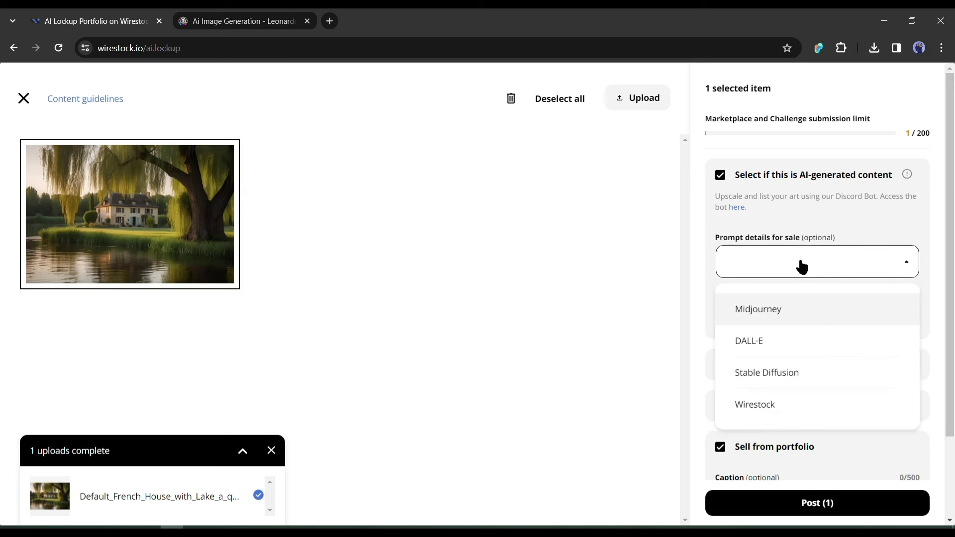
scroll(813, 344, "down", 1)
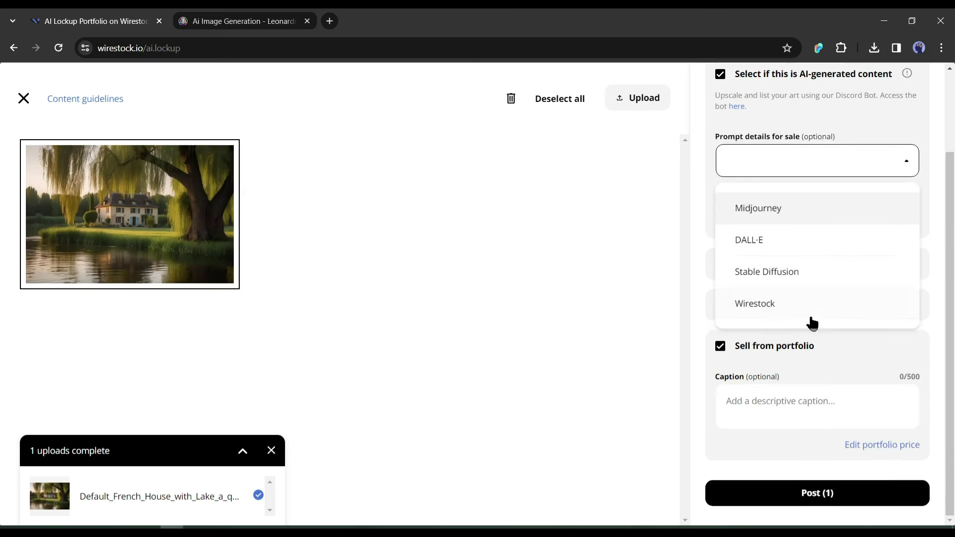
left_click(823, 273)
left_click(834, 171)
left_click(791, 276)
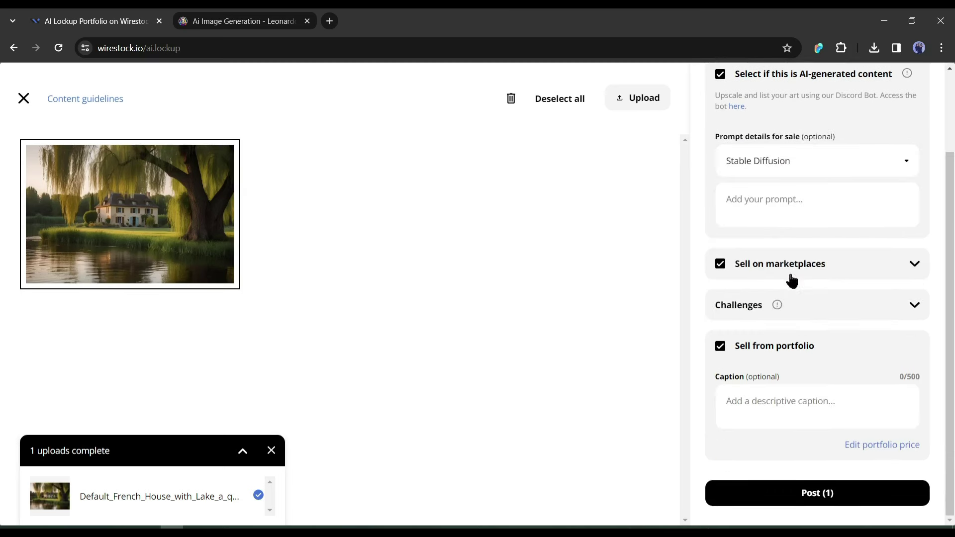
left_click(824, 209)
type("French House with Lake, a quaint French cottage standing by a tranquil lake, willow trees gently swaying in the breeze, the soft light of dawn casting a golden glow over the landscape, creating an atmosphere of serenity and nostalgia, Photography, DSLR with a 50mm lens")
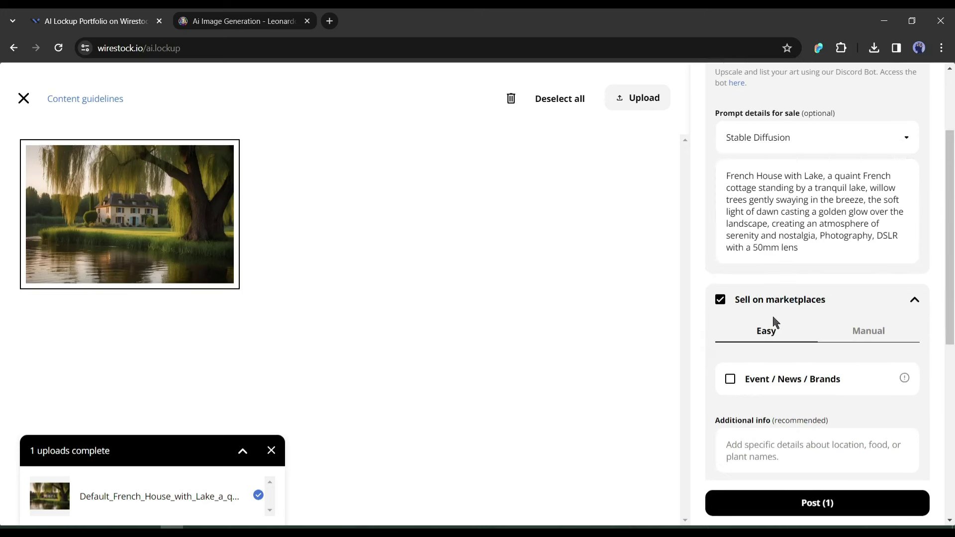
Try Manual marketplace setup, then return to Easy mode to clear the missing-field errors.
scroll(786, 324, "down", 2)
scroll(796, 328, "down", 2)
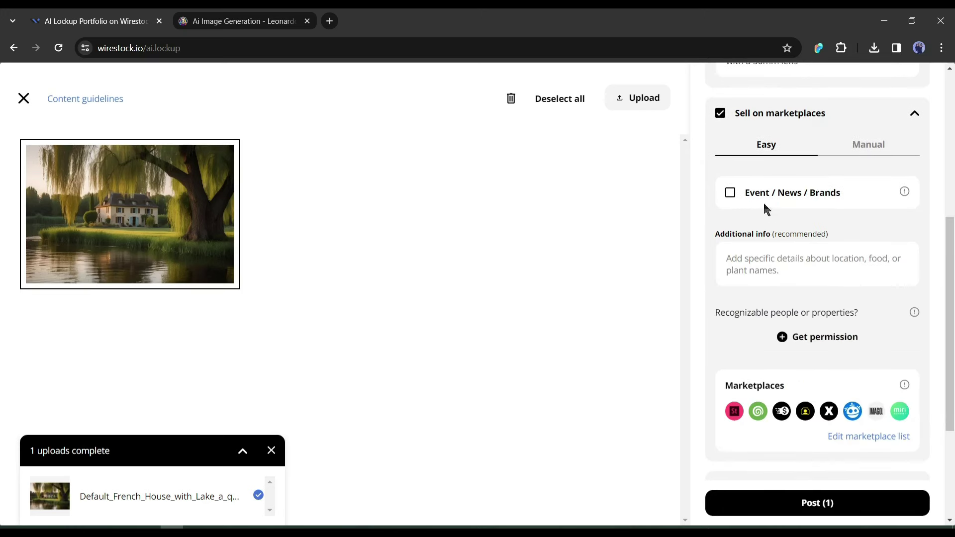
left_click(865, 152)
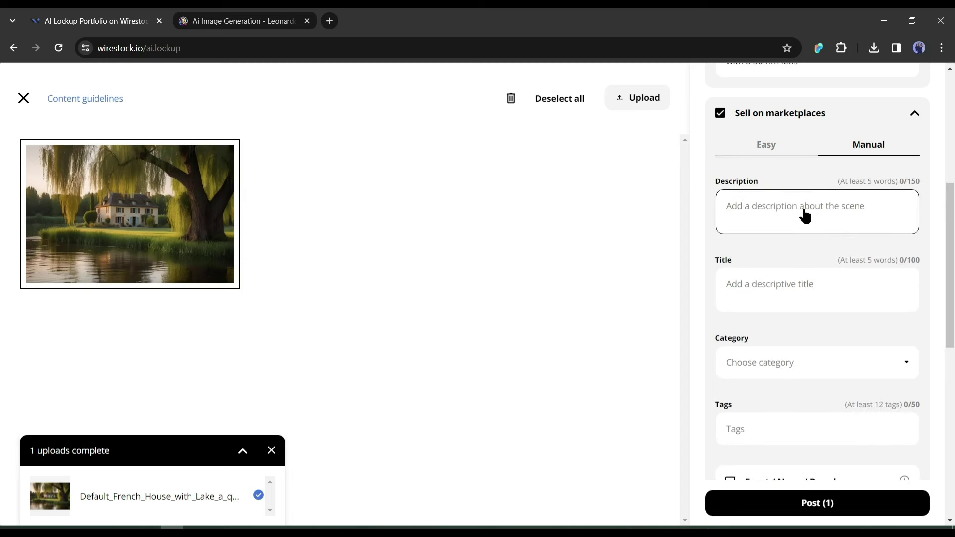
scroll(793, 269, "down", 3)
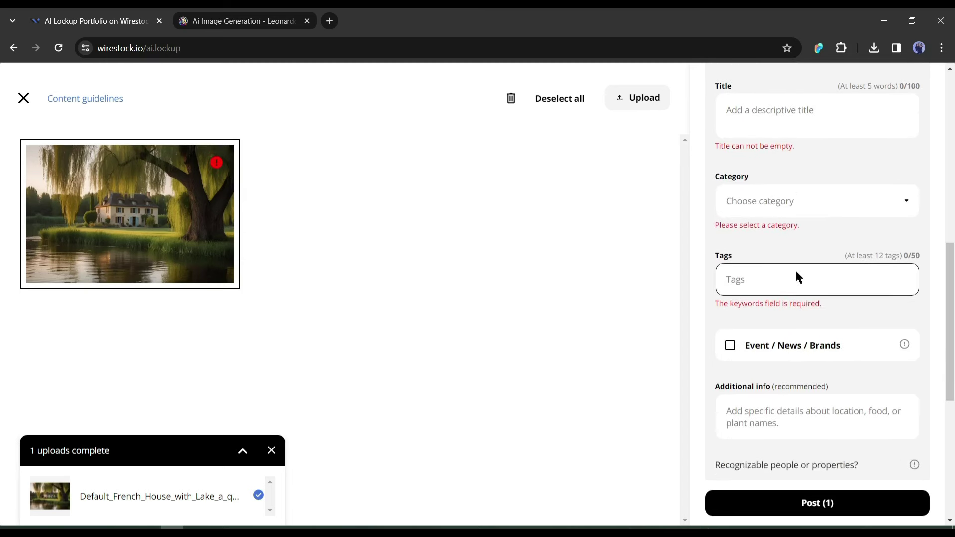
scroll(796, 272, "down", 2)
scroll(821, 278, "up", 5)
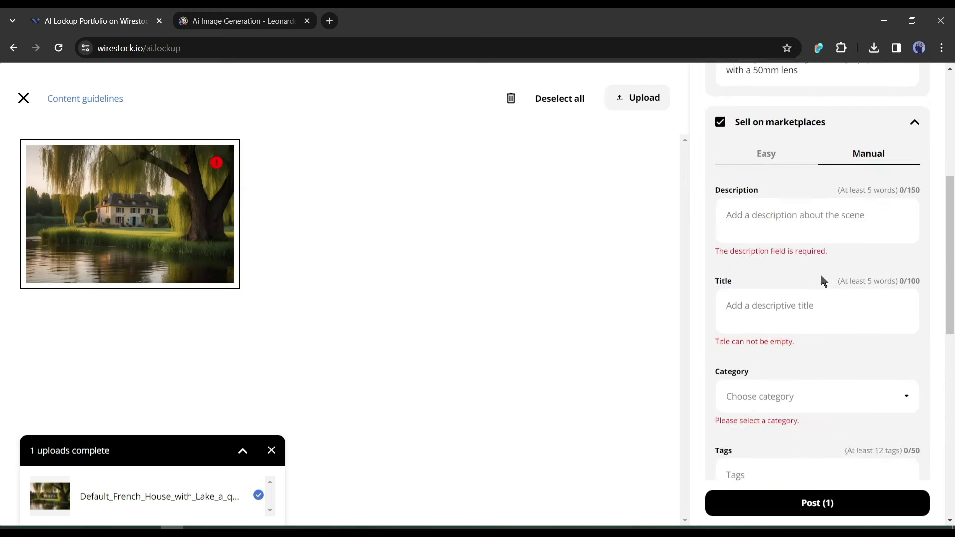
scroll(819, 273, "up", 1)
left_click(769, 211)
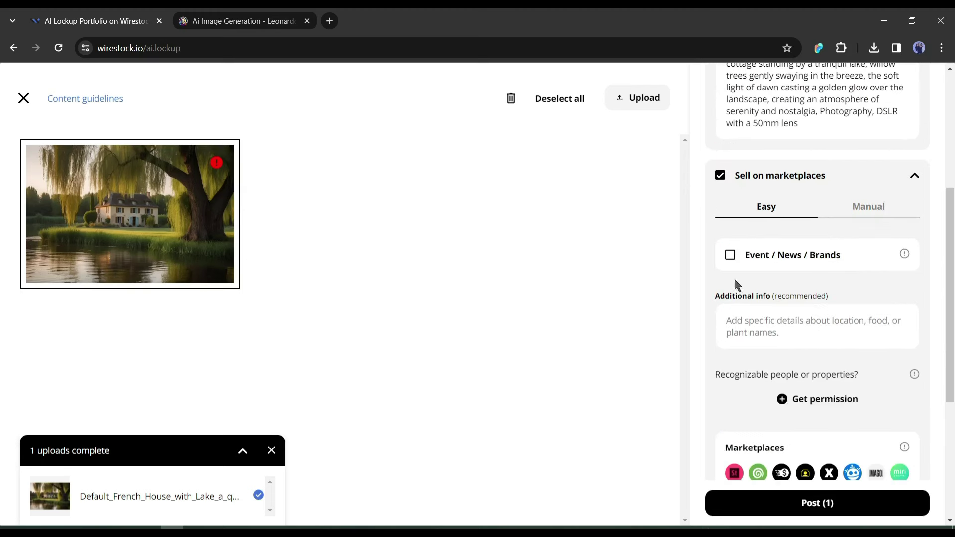
scroll(719, 253, "down", 1)
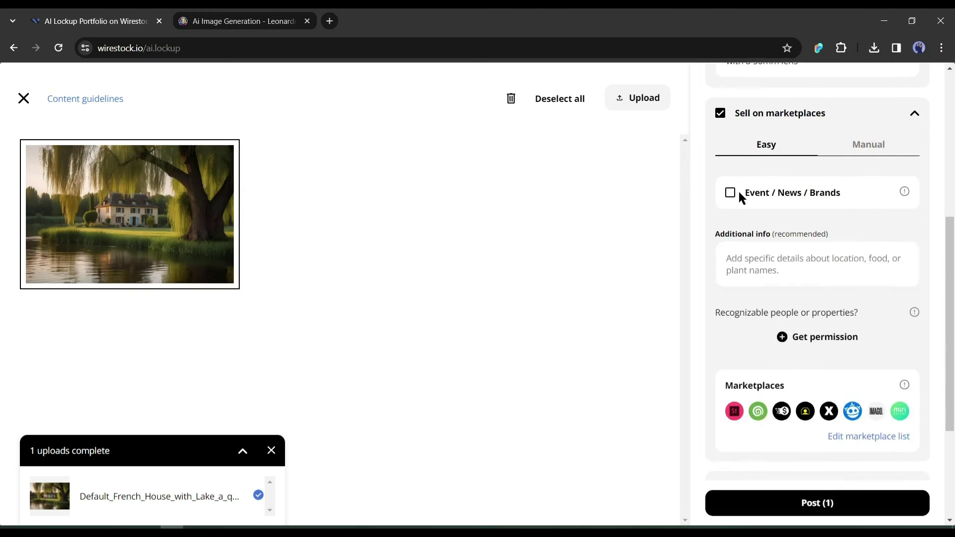
left_click(782, 265)
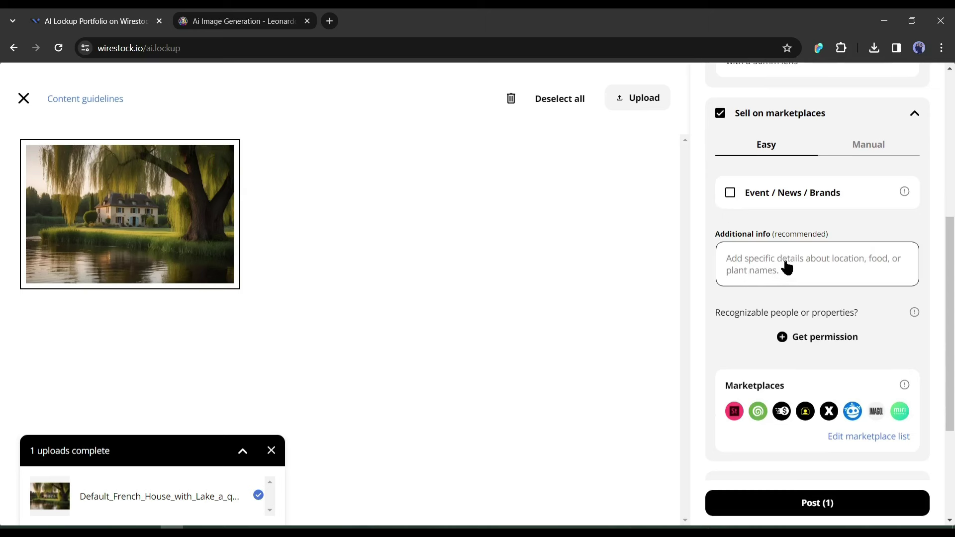
scroll(792, 268, "down", 4)
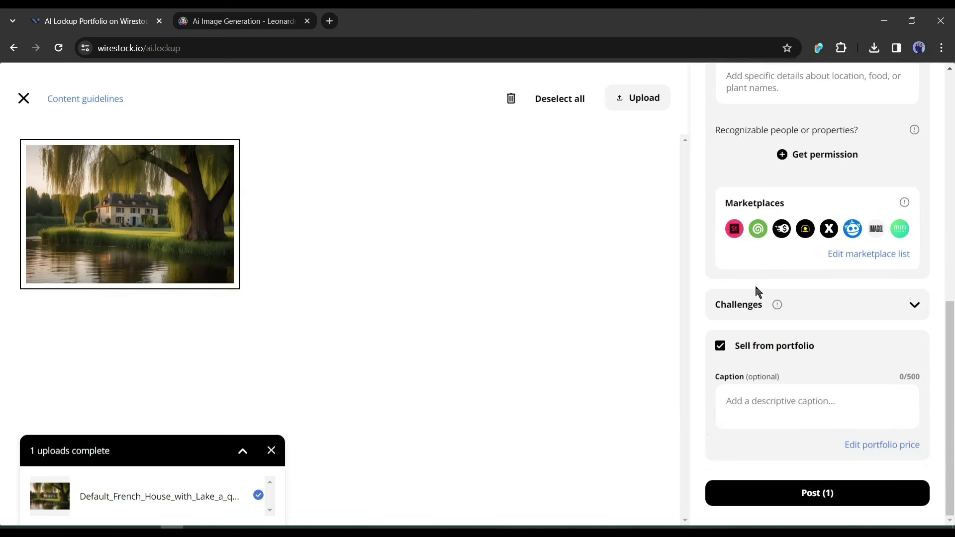
Caption the image with the pasted prompt, trimmed to end after 'tranquil lake'.
left_click(760, 413)
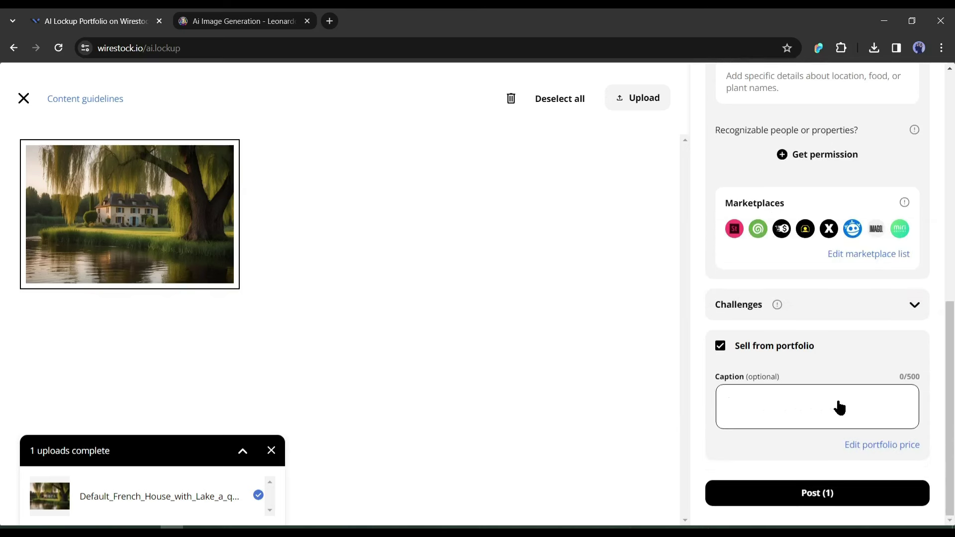
type("French House with Lake, a quaint French cottage standing by a tranquil lake, willow trees gently swaying in the breeze, the soft light of dawn casting a golden glow over the landscape, creating an atmosphere of serenity and nostalgia, Photography, DSLR with a 50mm lens")
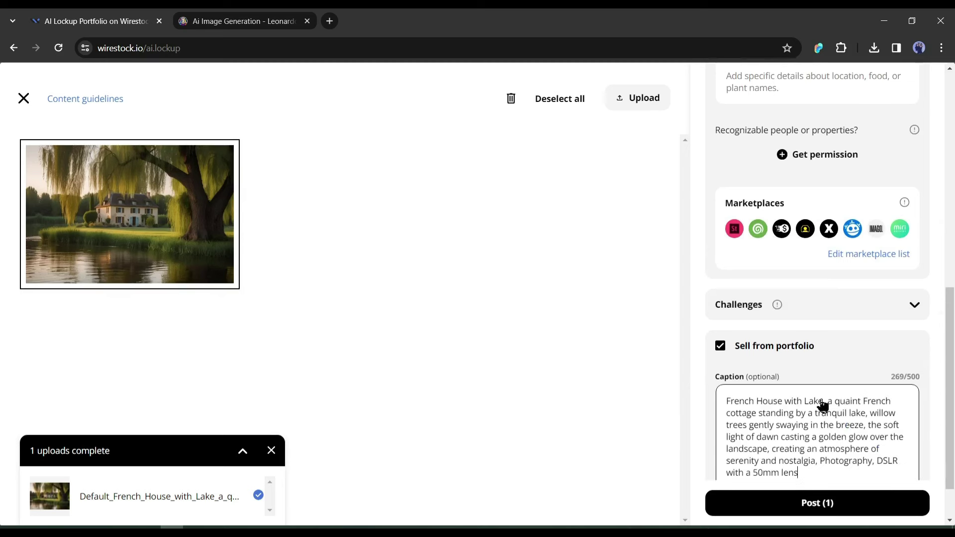
left_click_drag(828, 407, 872, 488)
key("BackSpace")
scroll(856, 498, "down", 1)
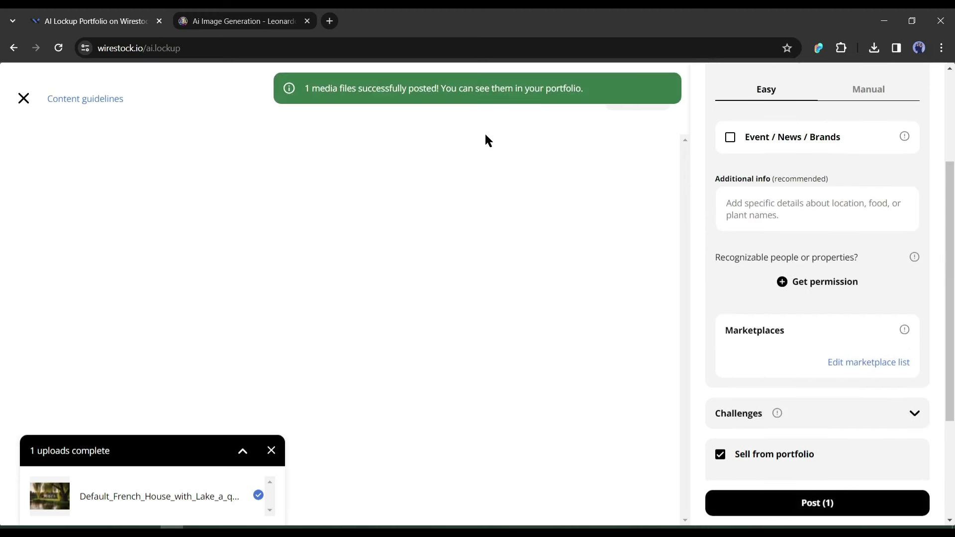
Close the upload editor and review the willow house's media page showing Stable Diffusion and In-review status.
left_click(23, 104)
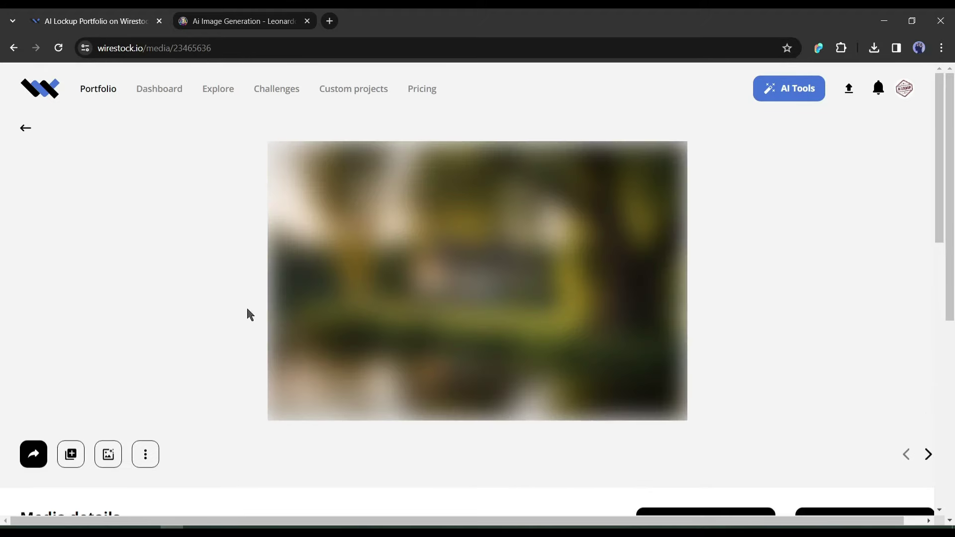
scroll(675, 316, "down", 1)
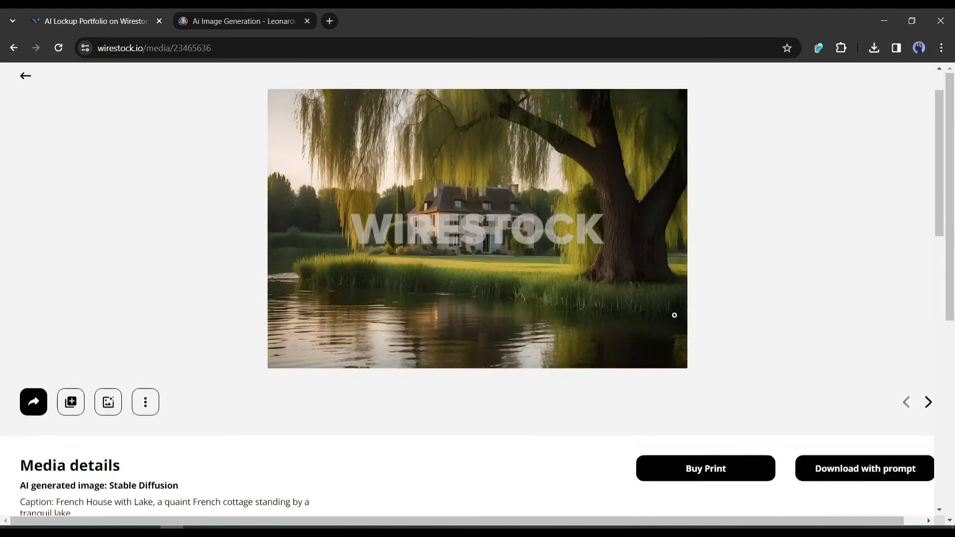
scroll(674, 316, "down", 4)
scroll(559, 327, "down", 1)
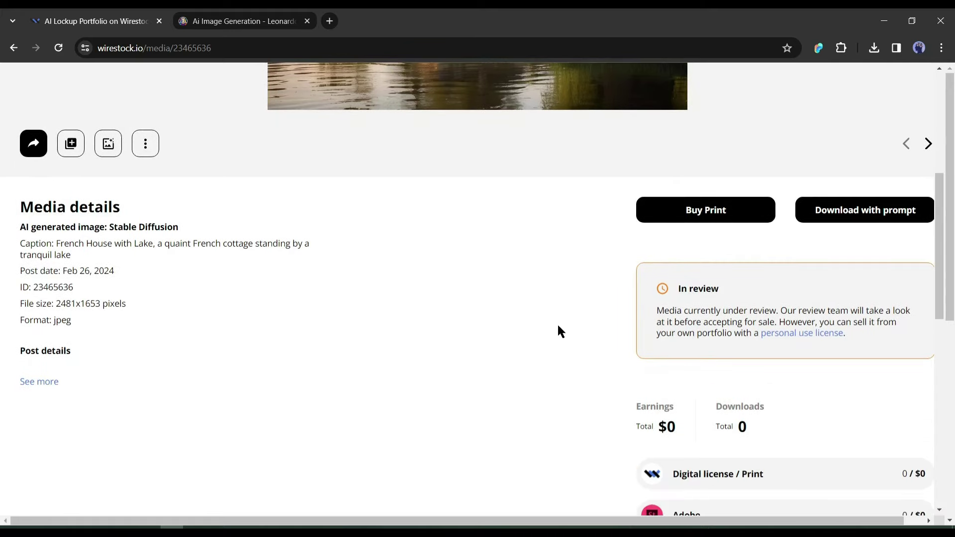
scroll(557, 327, "up", 6)
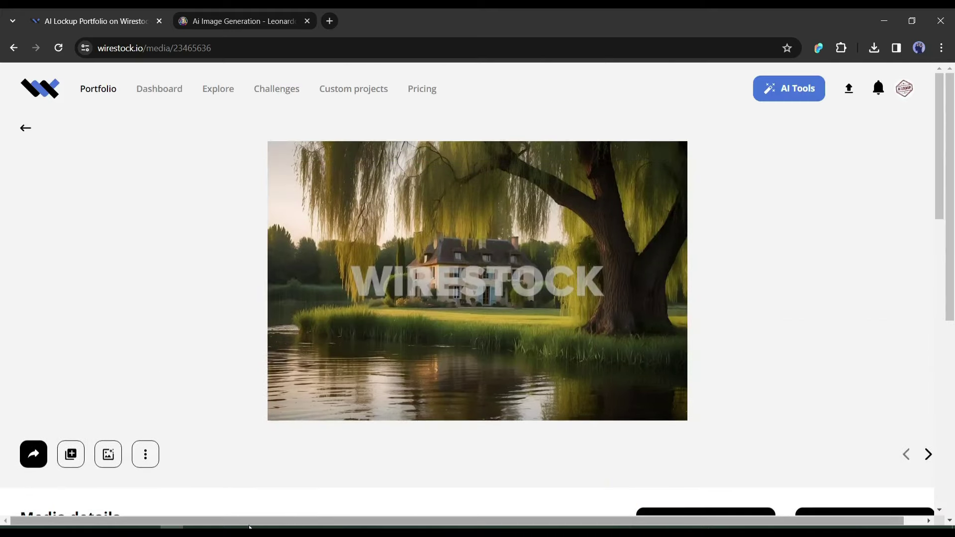